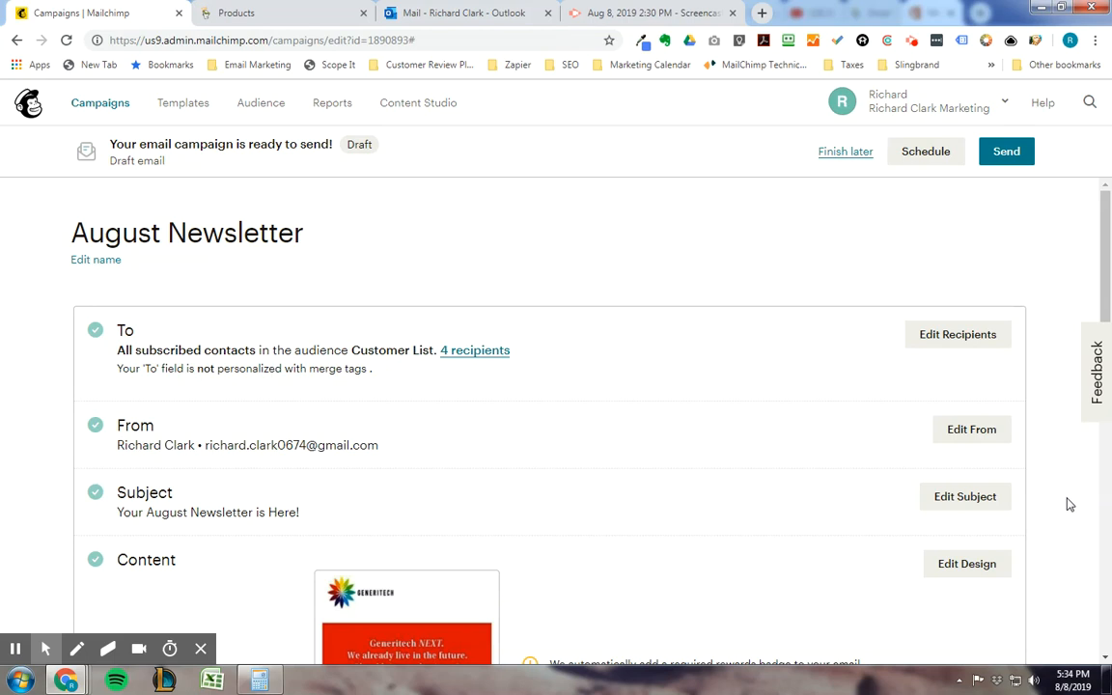
Step: Replace the August Newsletter campaign's From email address with the sender's company-domain address and try to save it
click(970, 432)
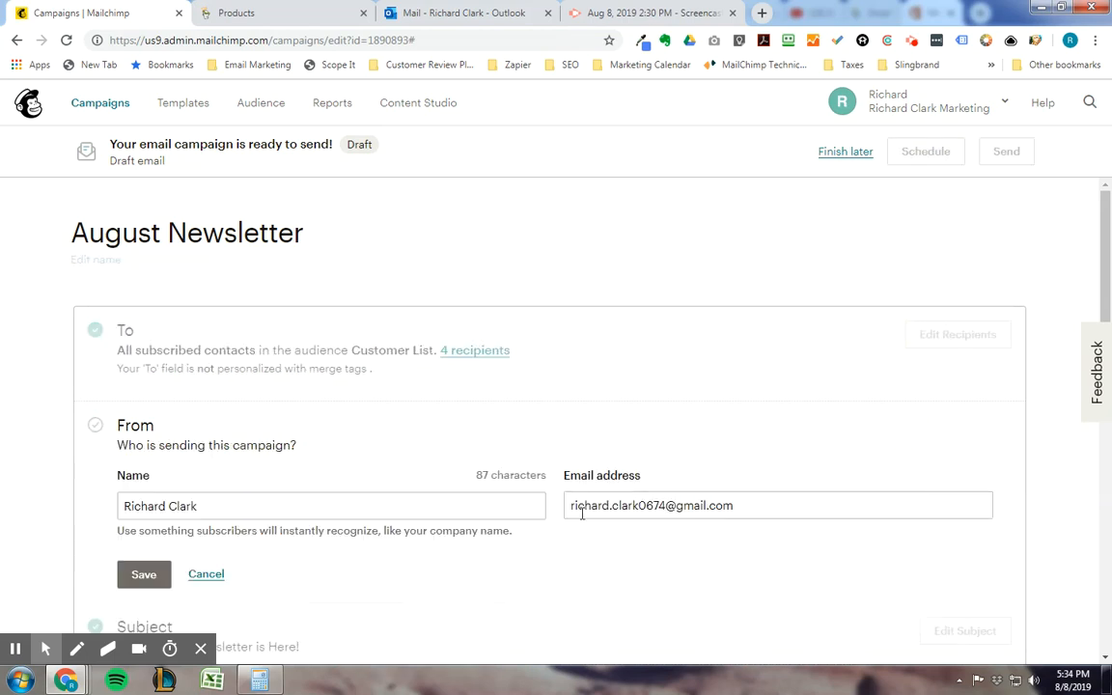
drag(739, 506, 562, 497)
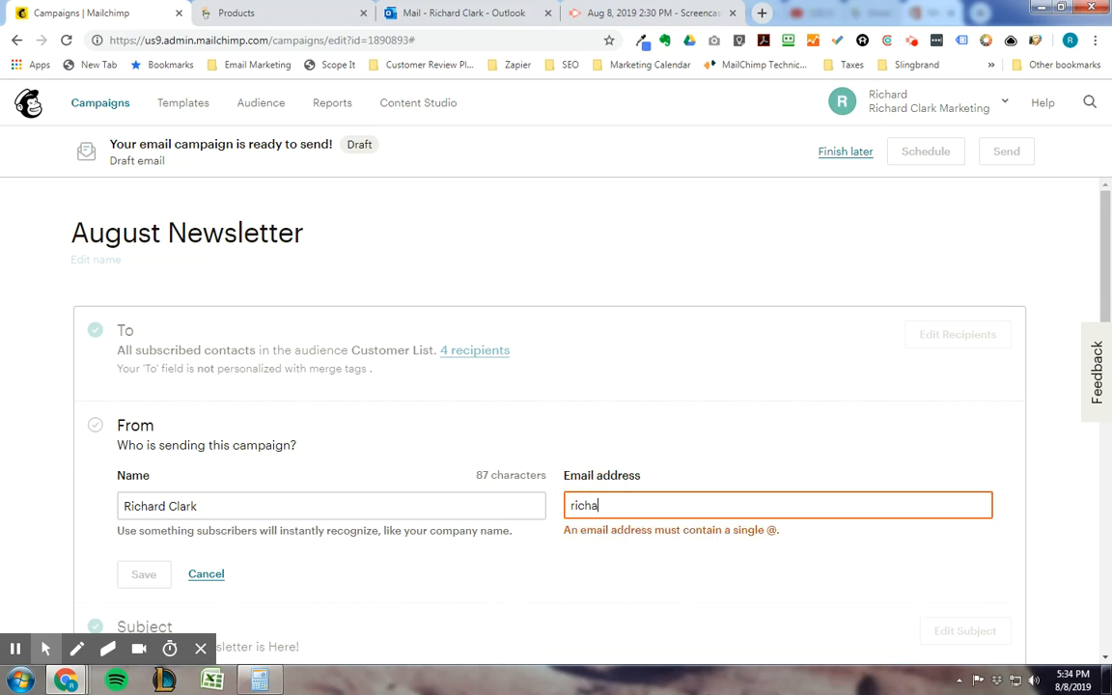
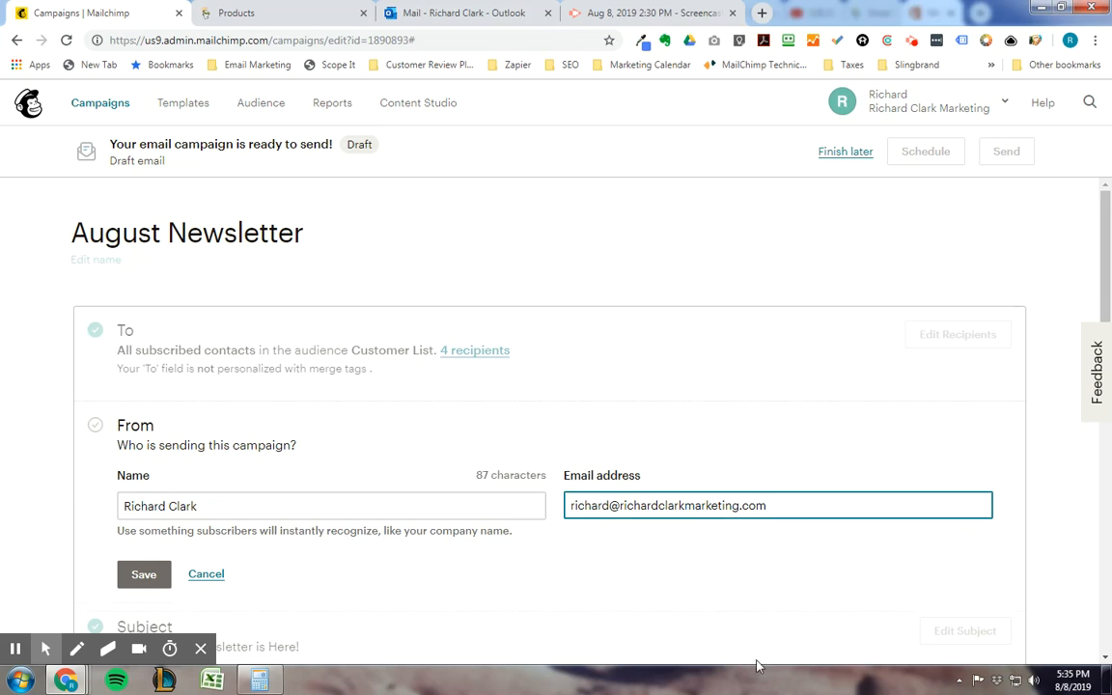
click(654, 541)
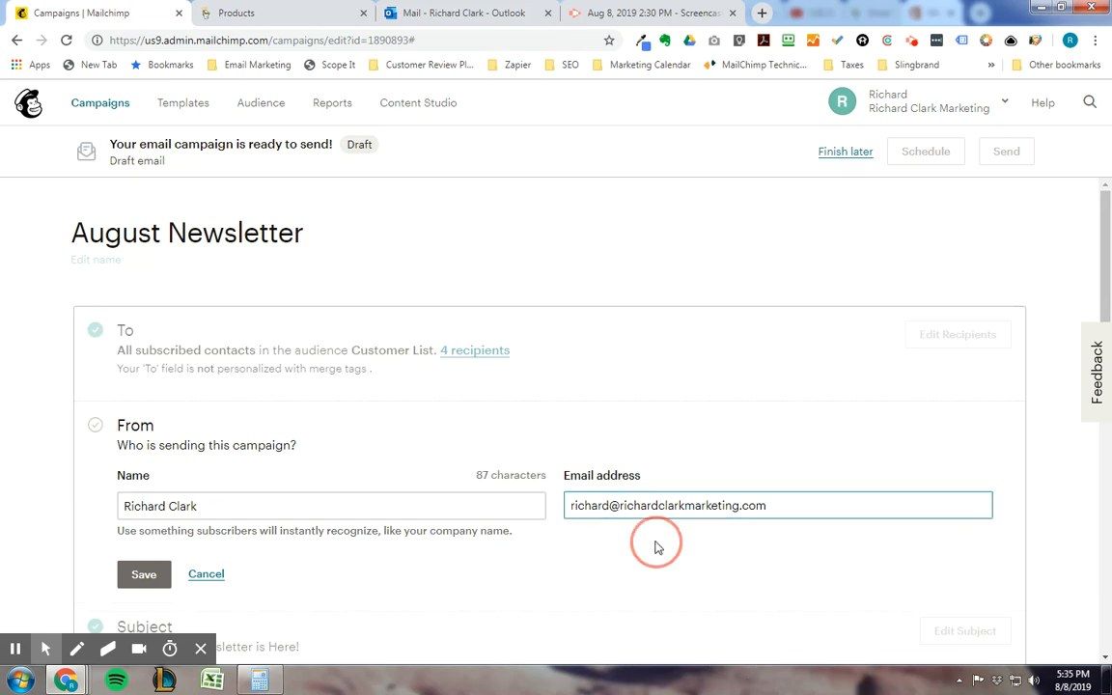
click(137, 575)
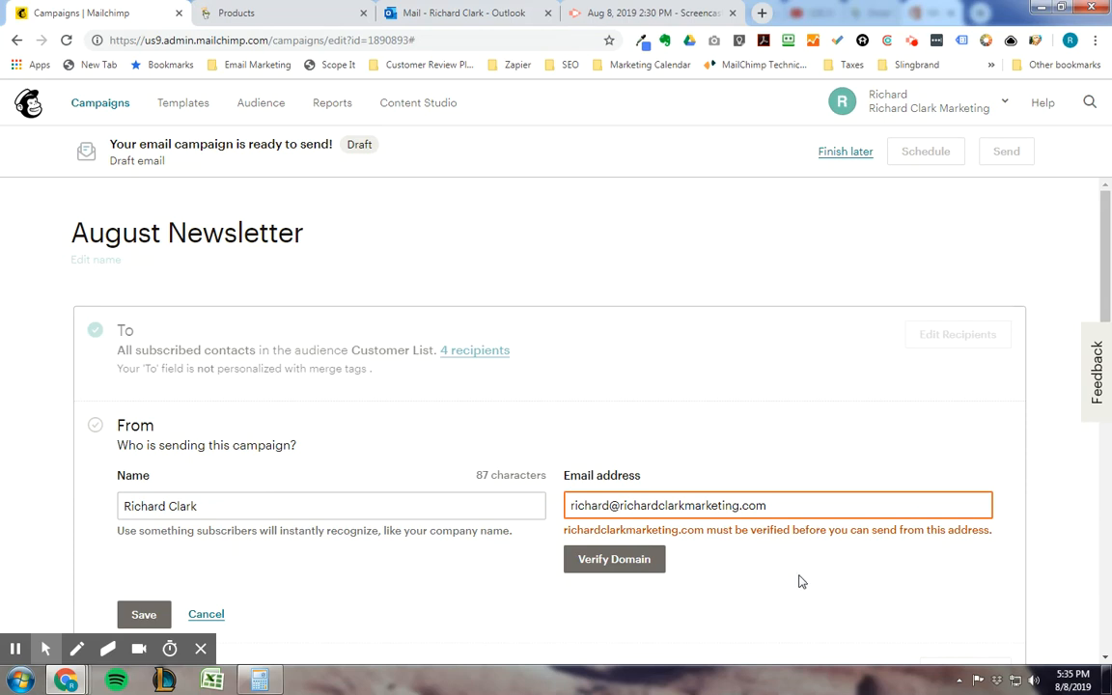
Step: Start verifying the sender's domain and send the verification email to the company-domain address
click(616, 563)
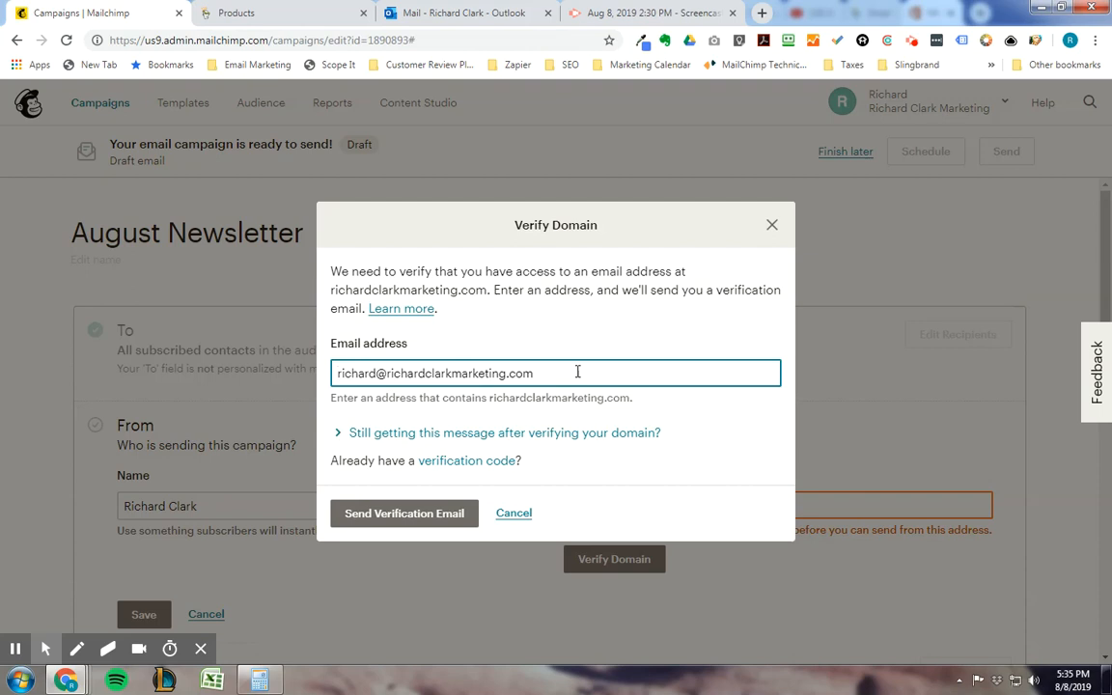
click(405, 515)
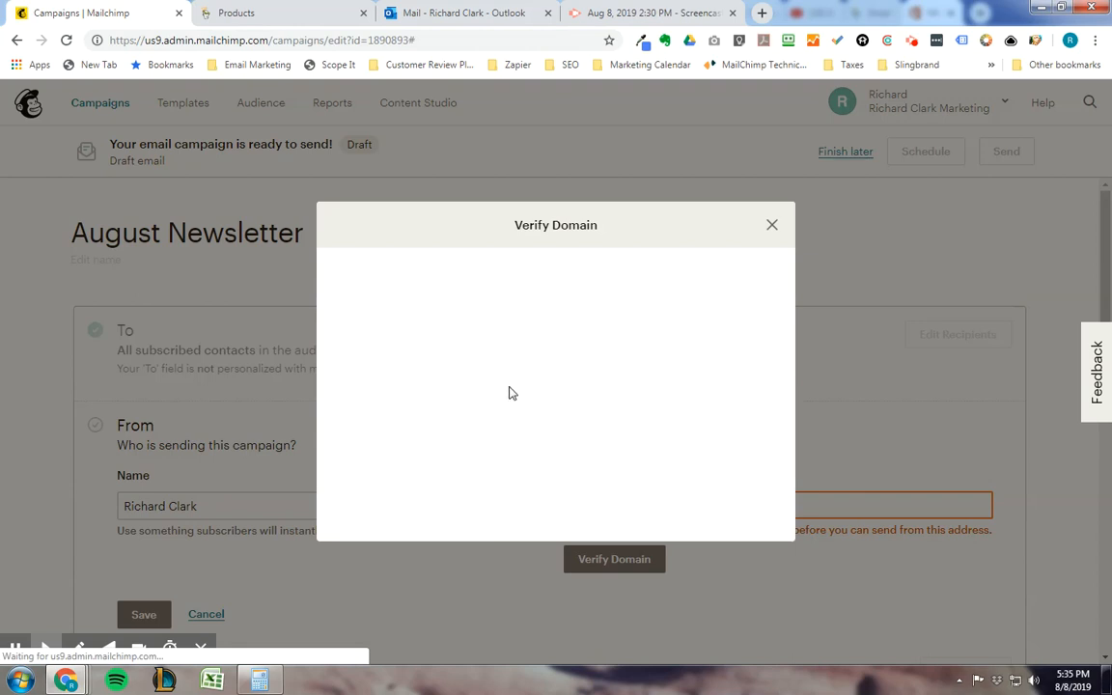
scroll(510, 422, down, 1)
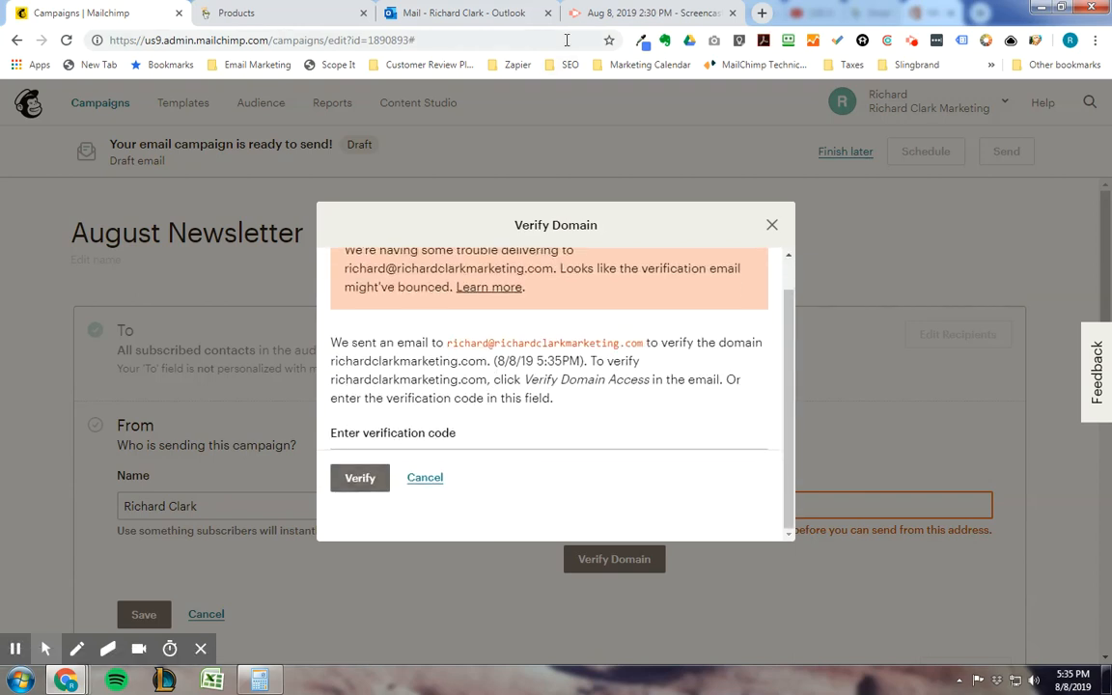
Step: Switch to Outlook, open the newest "Verify Your Domain Before Sending" email, and copy its verification code
click(472, 19)
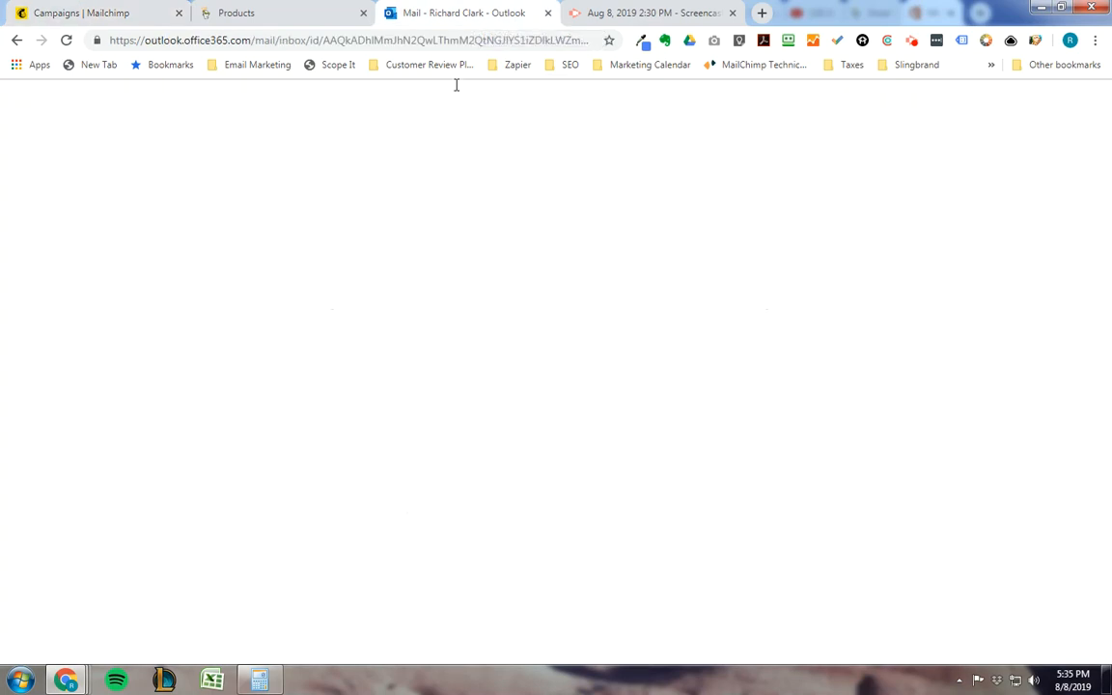
click(307, 249)
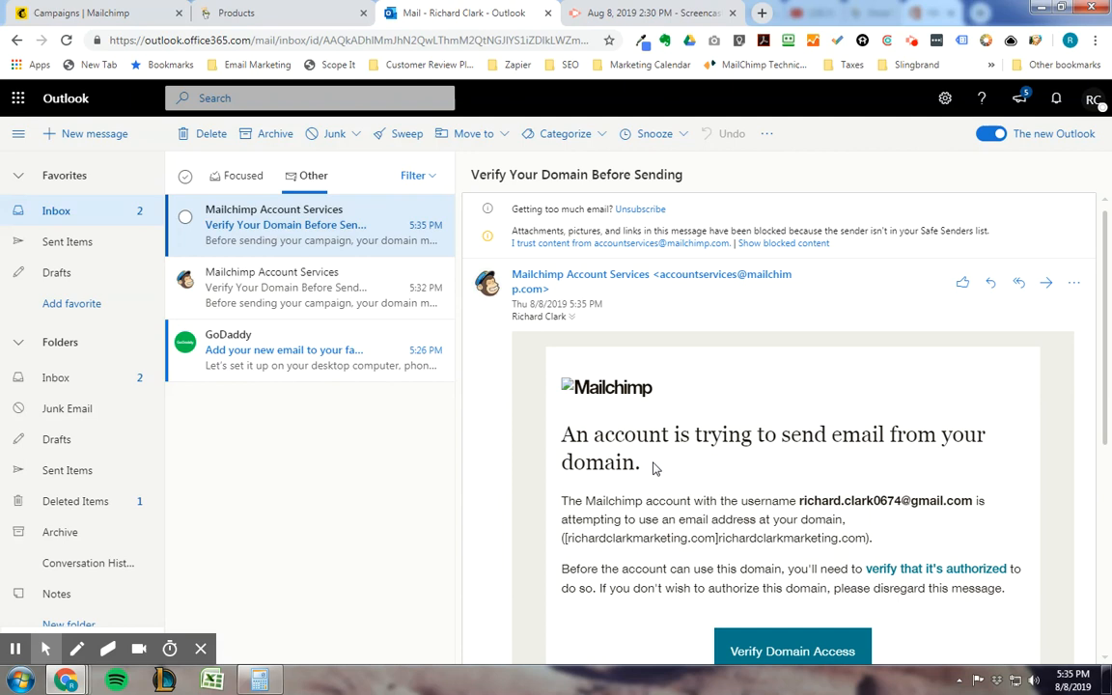
scroll(654, 469, down, 1)
scroll(653, 470, down, 1)
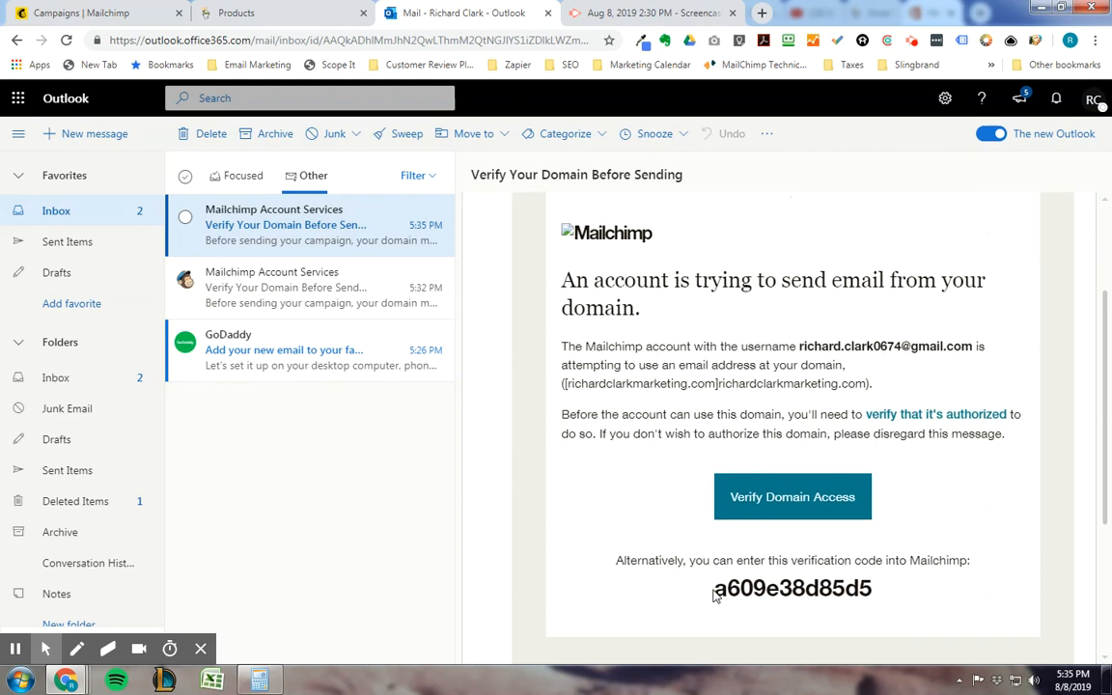
drag(719, 590, 866, 591)
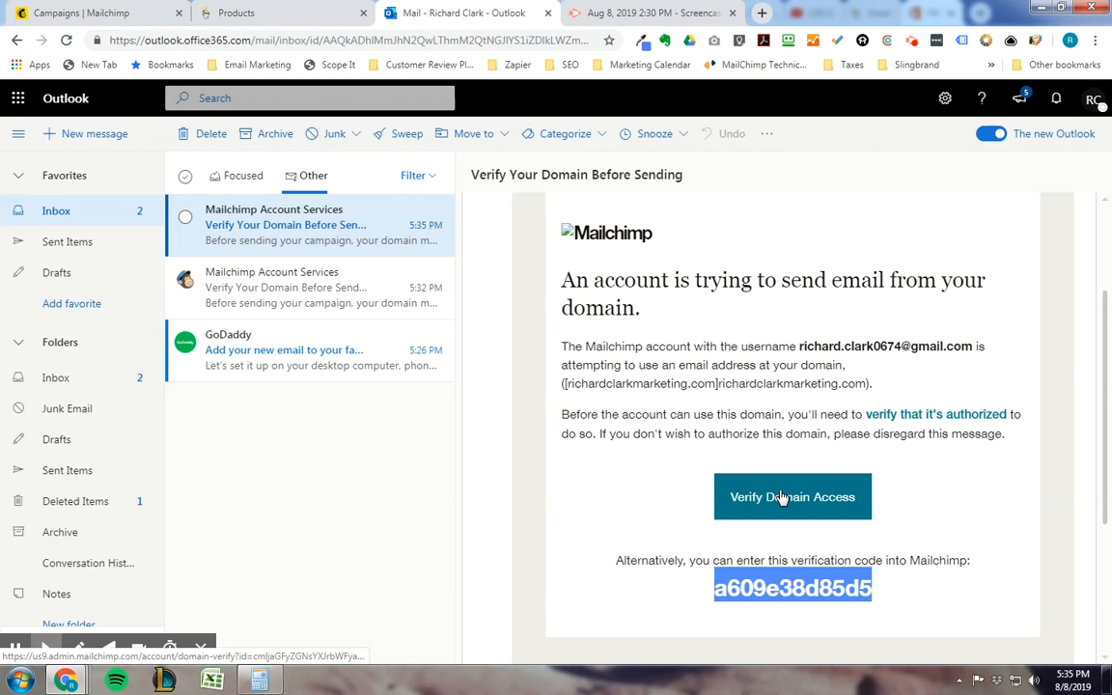
right_click(784, 587)
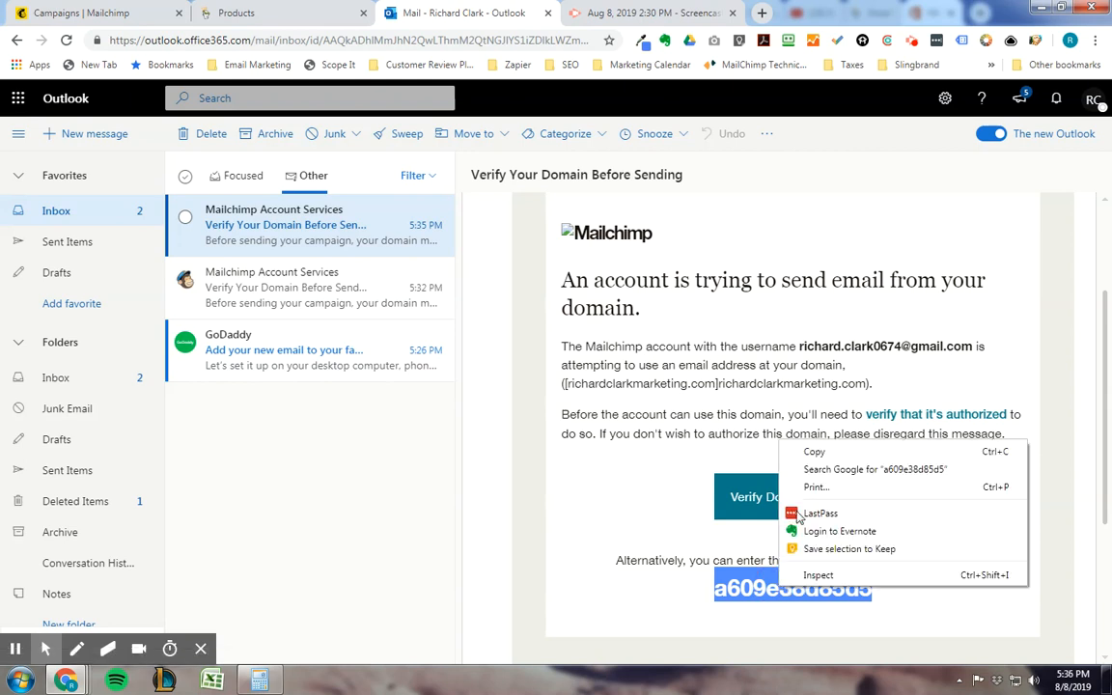
click(811, 452)
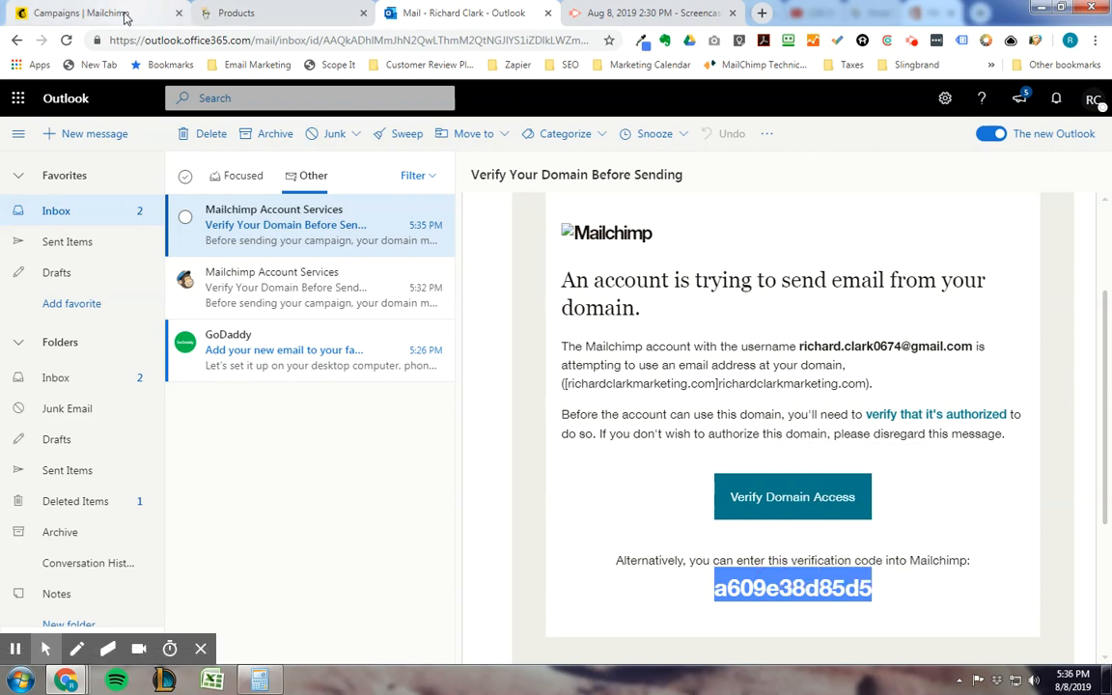
Step: Return to Mailchimp, paste the verification code into the domain verification form, and complete the verification
click(124, 15)
click(422, 439)
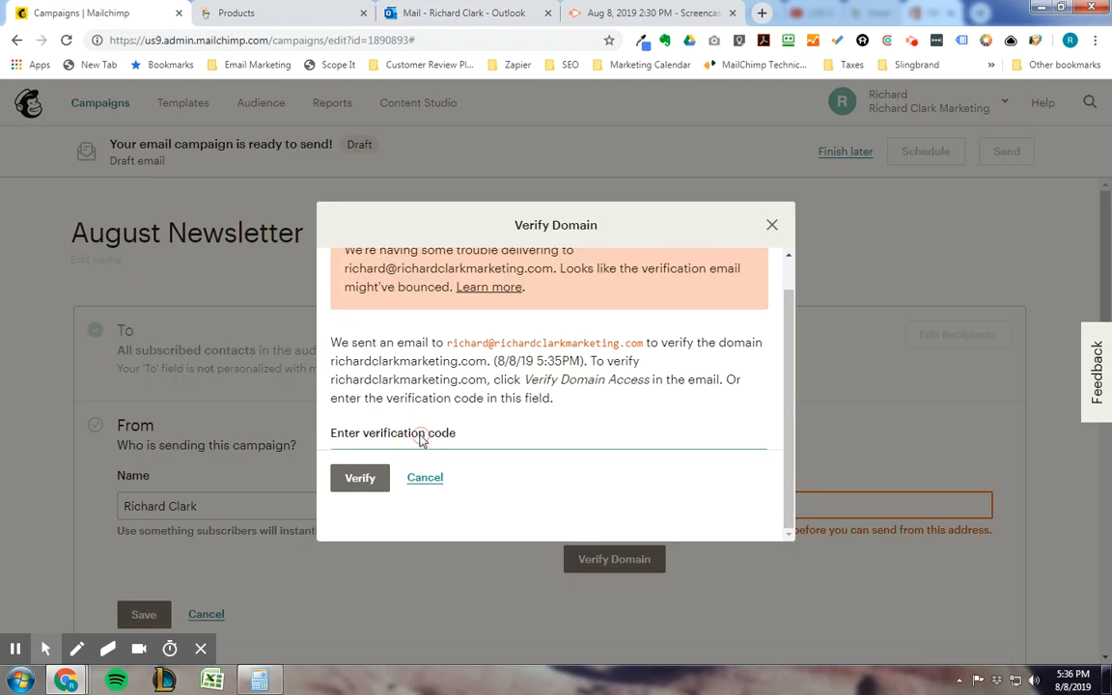
scroll(466, 422, up, 1)
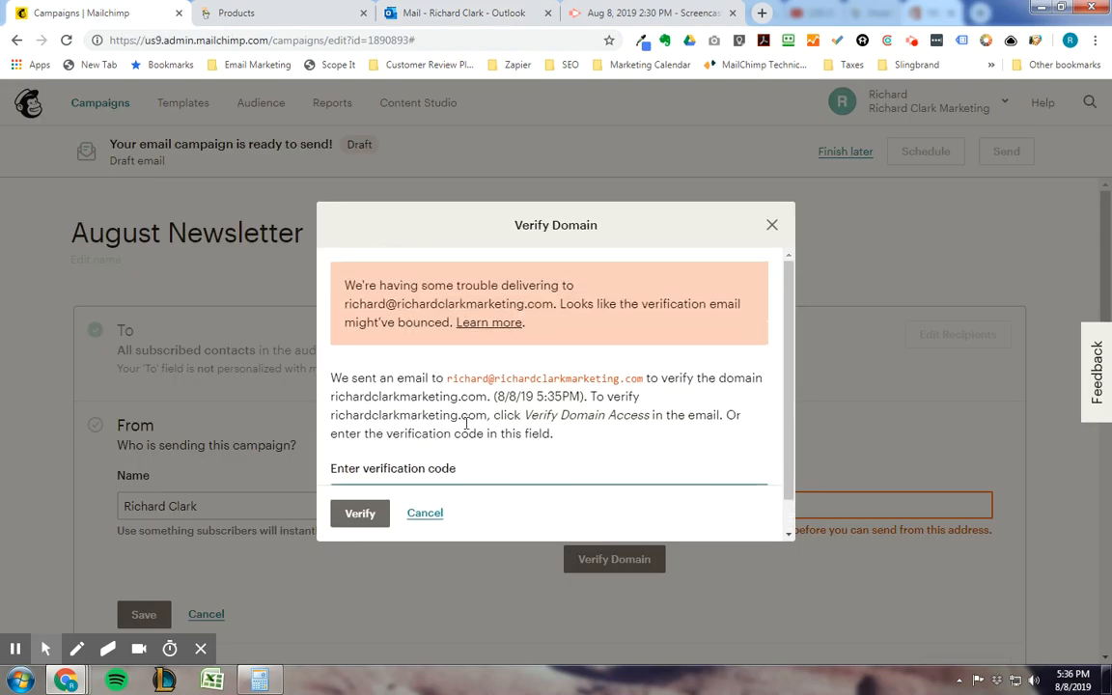
click(360, 513)
click(425, 453)
key(ctrl+v)
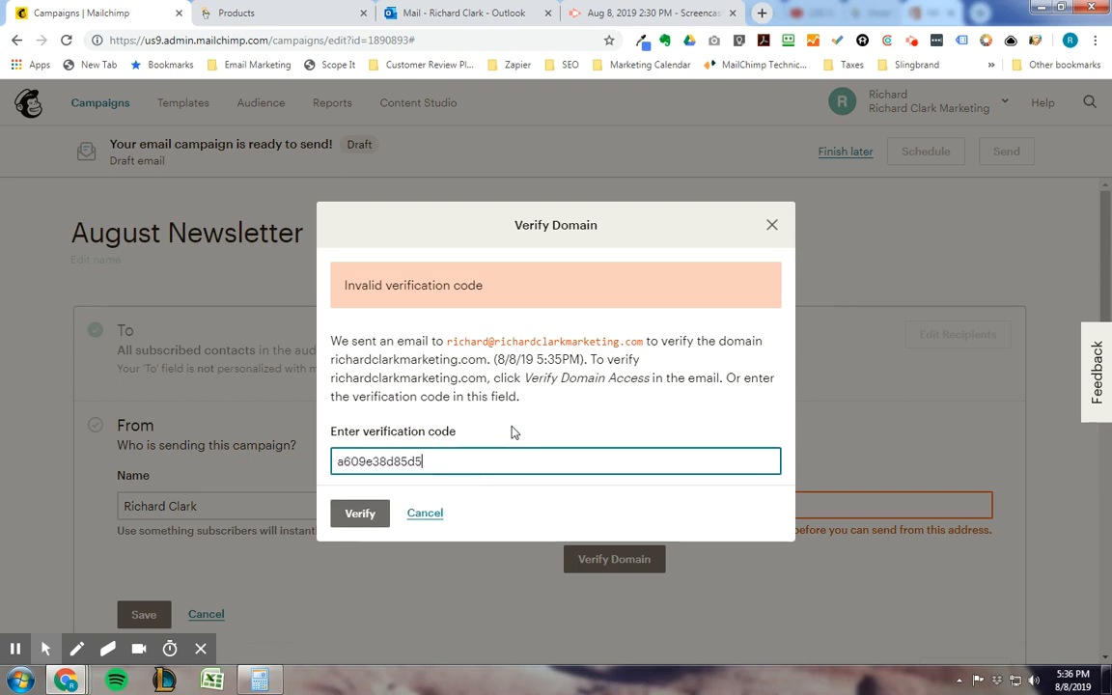
click(361, 513)
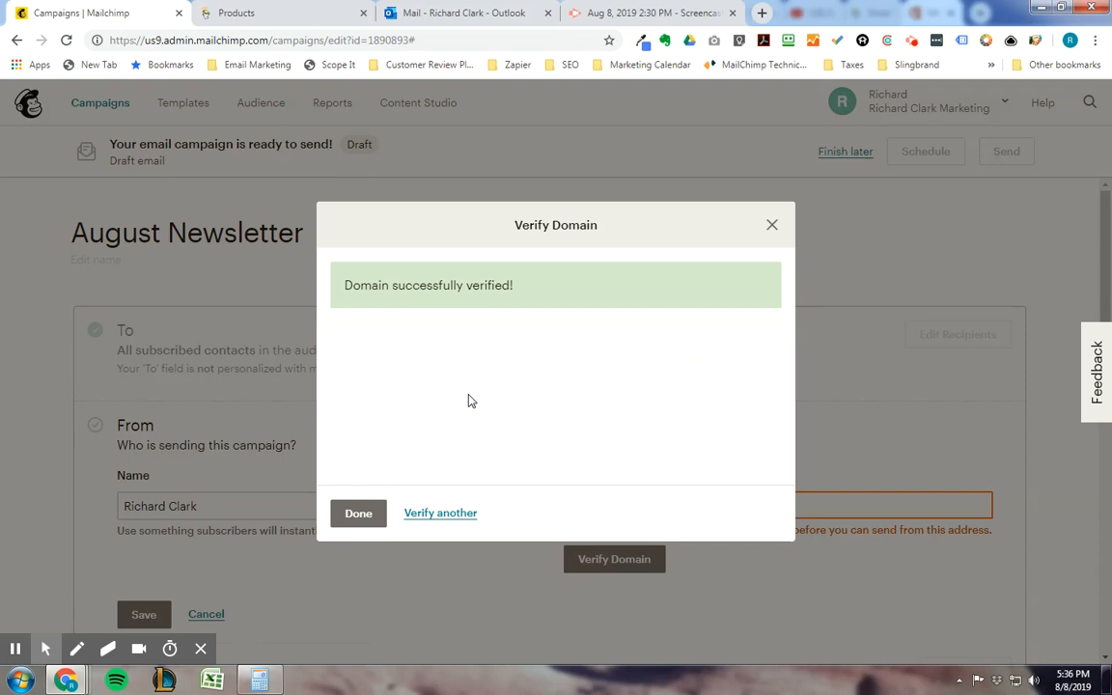
click(363, 515)
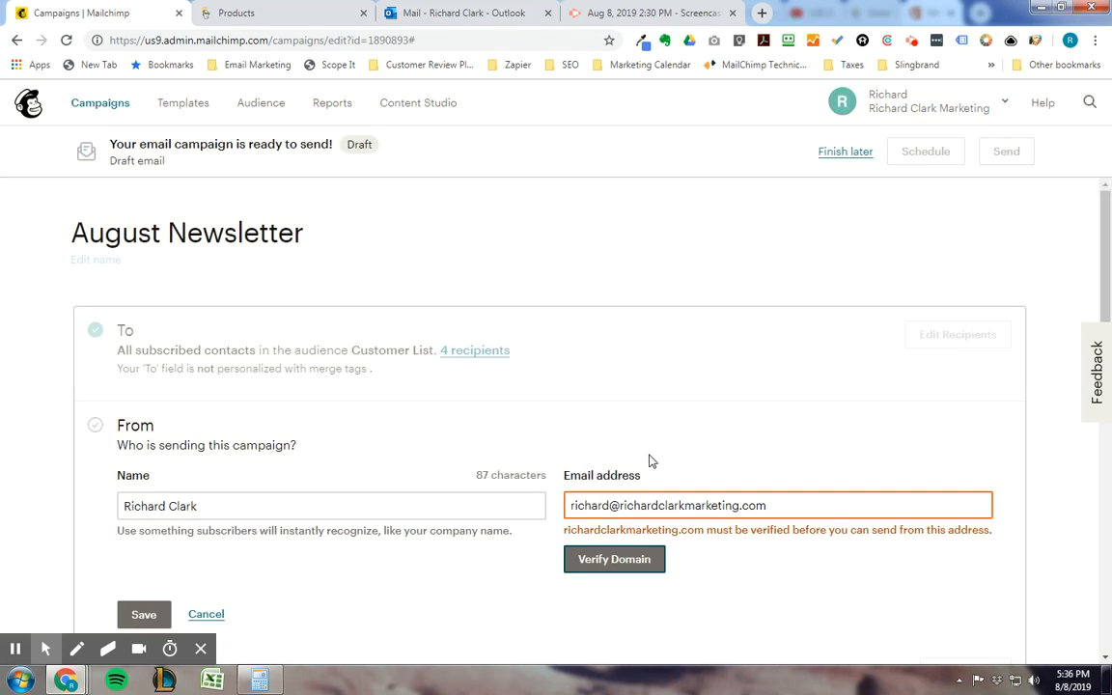
Step: Save the campaign's From details with the company-domain email address
click(637, 343)
scroll(637, 348, down, 2)
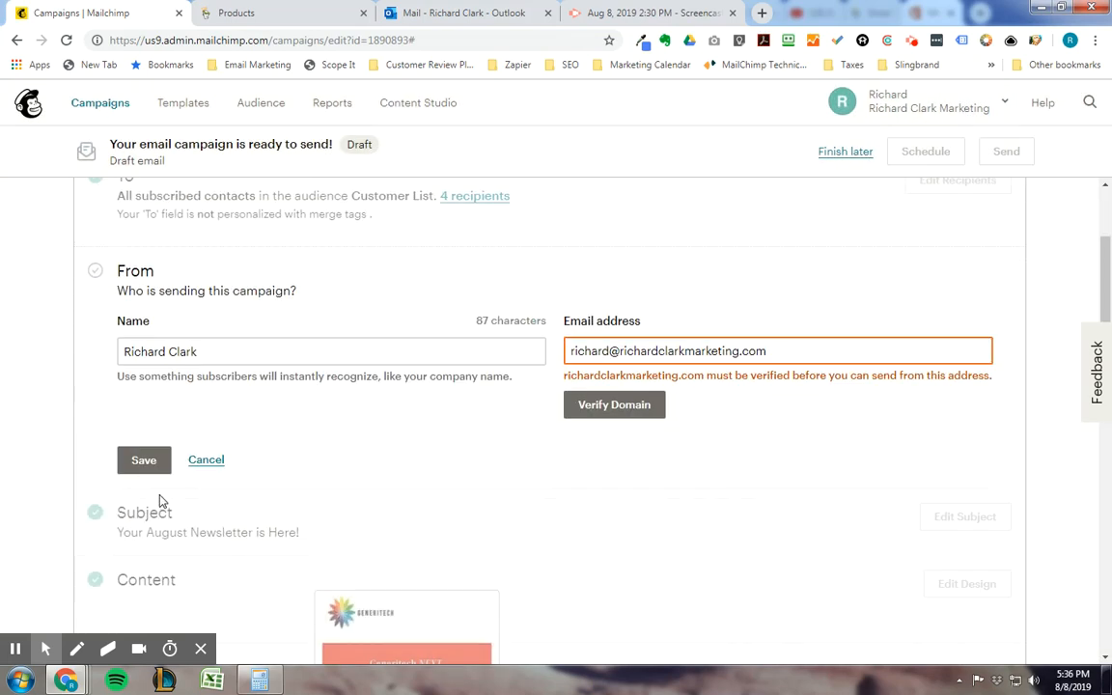
click(141, 461)
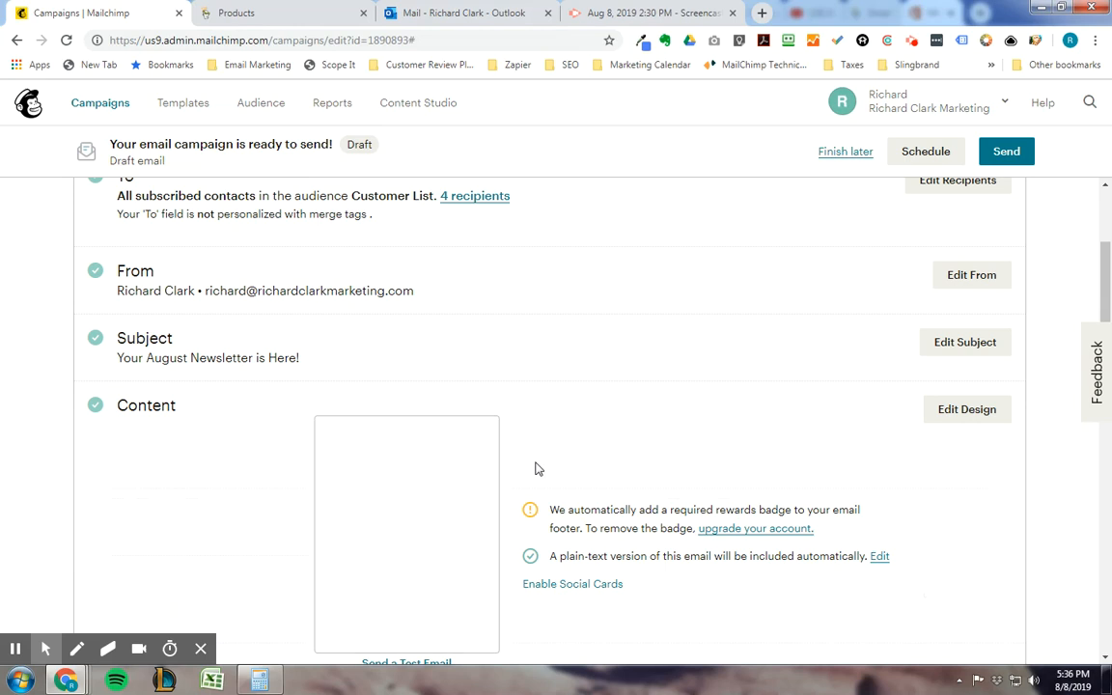
scroll(536, 468, up, 2)
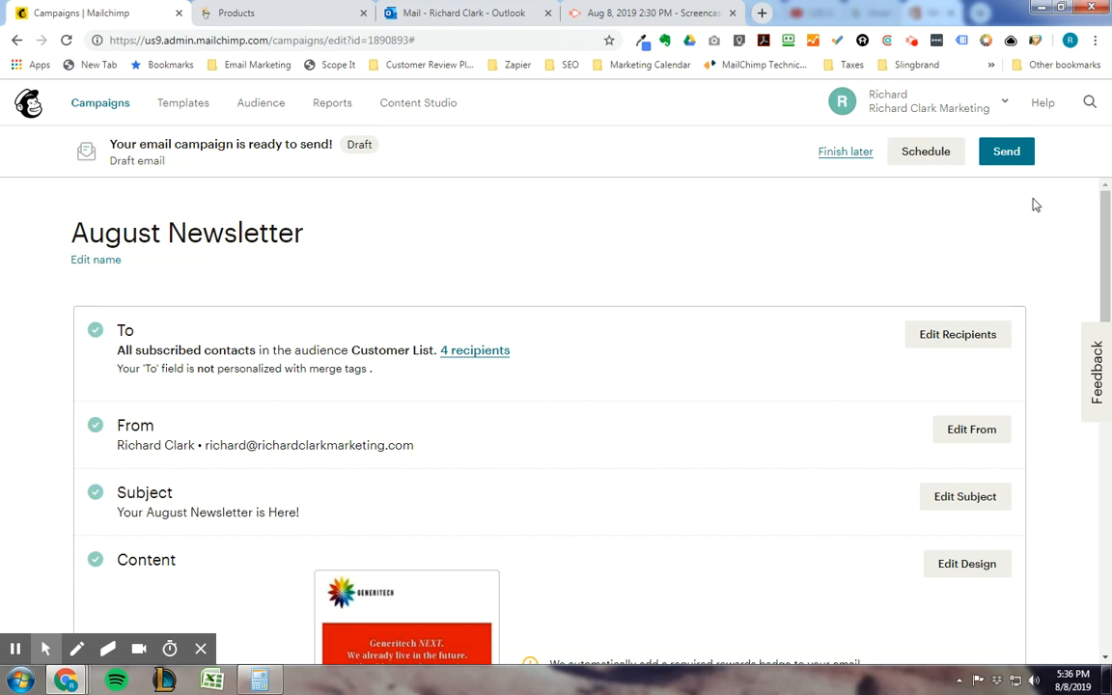
Step: Go to the Domains page in the account settings and bring up the list of email domains
click(1004, 106)
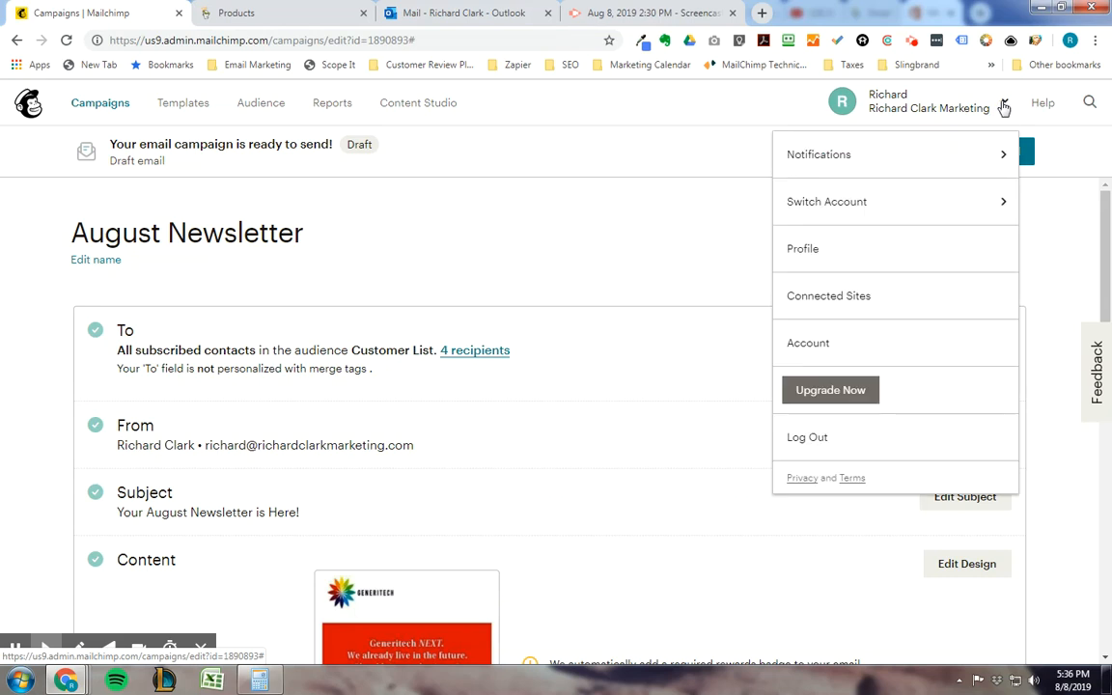
click(819, 345)
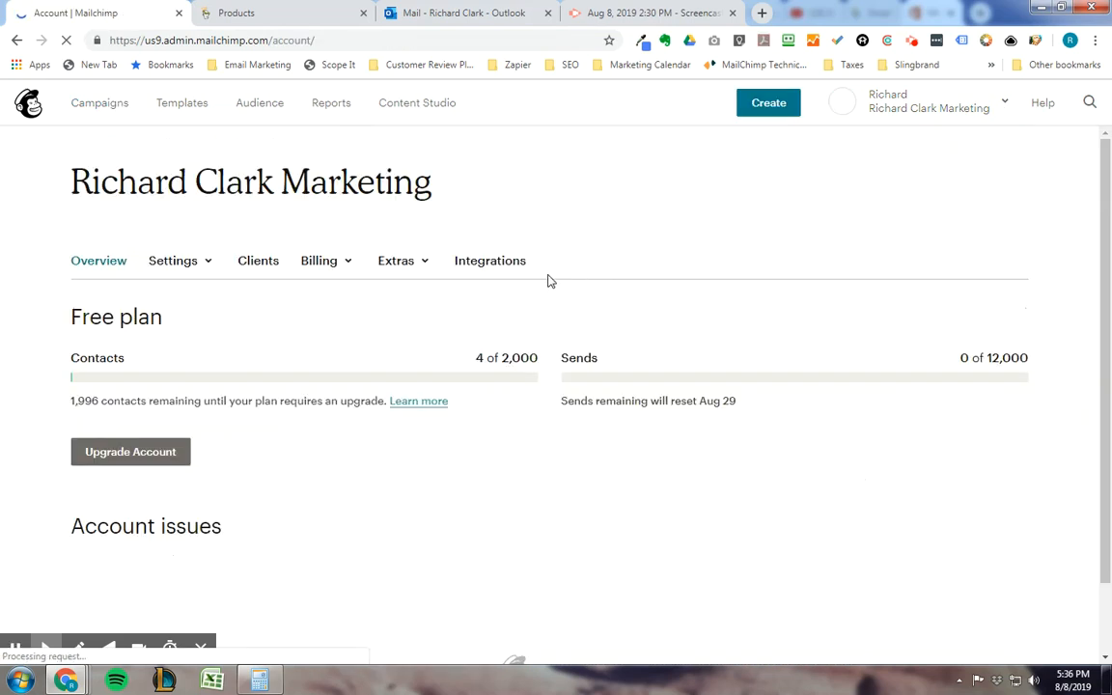
click(208, 266)
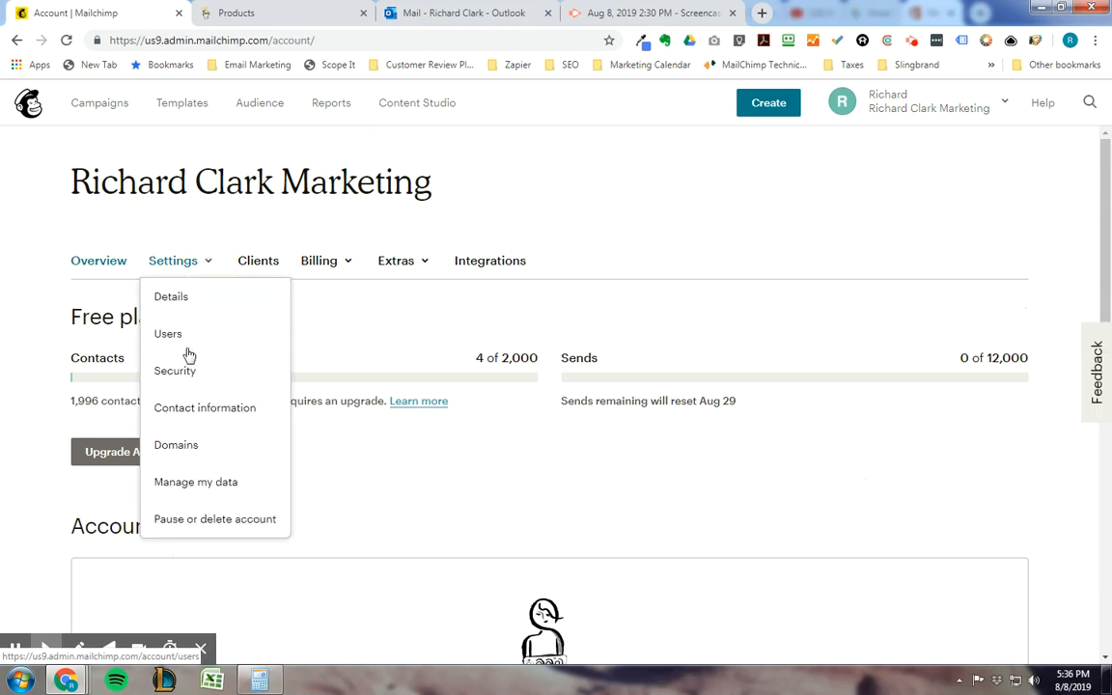
click(175, 448)
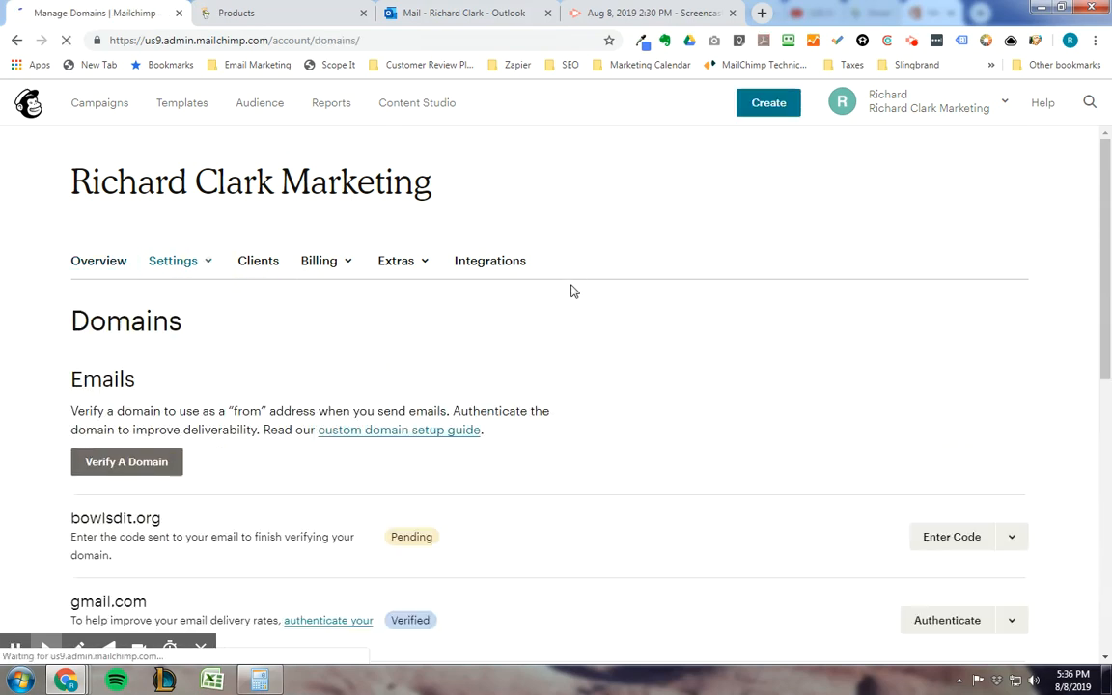
scroll(599, 464, down, 2)
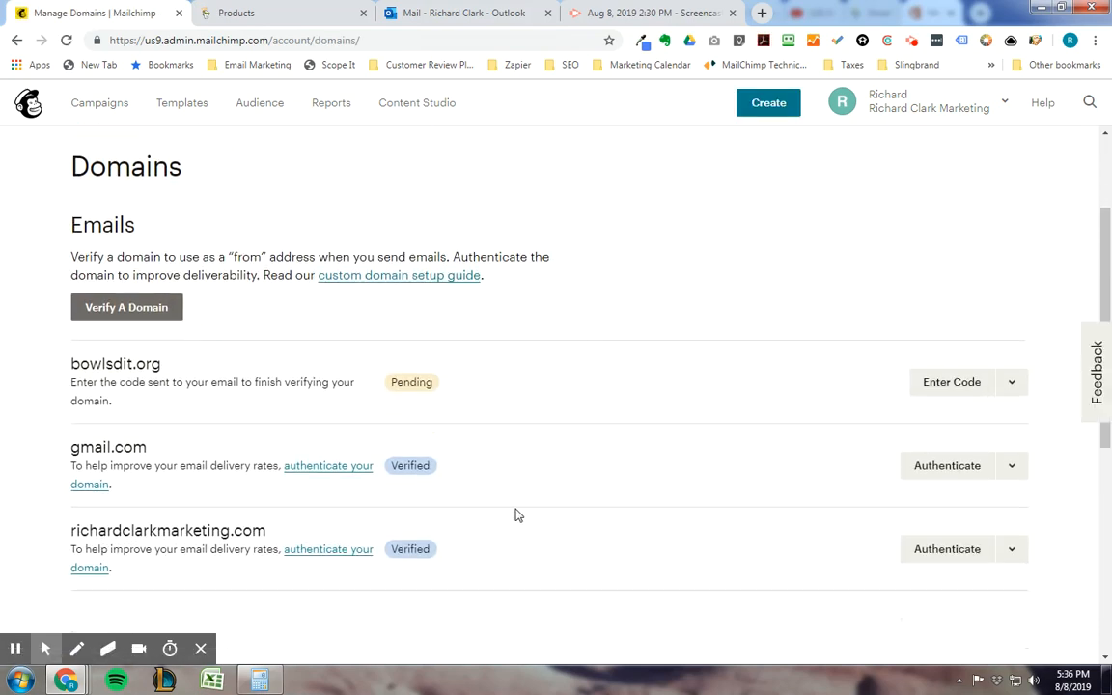
scroll(515, 512, down, 1)
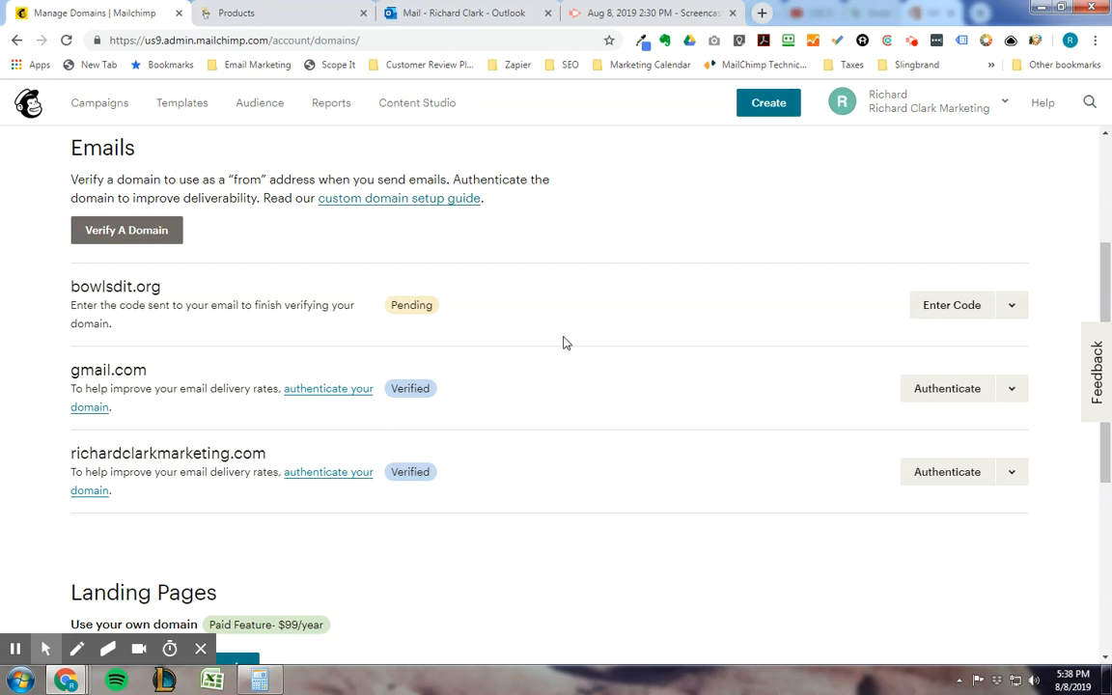
Step: Open domain authentication for the company's own domain and examine the required DKIM CNAME and SPF TXT records
click(950, 473)
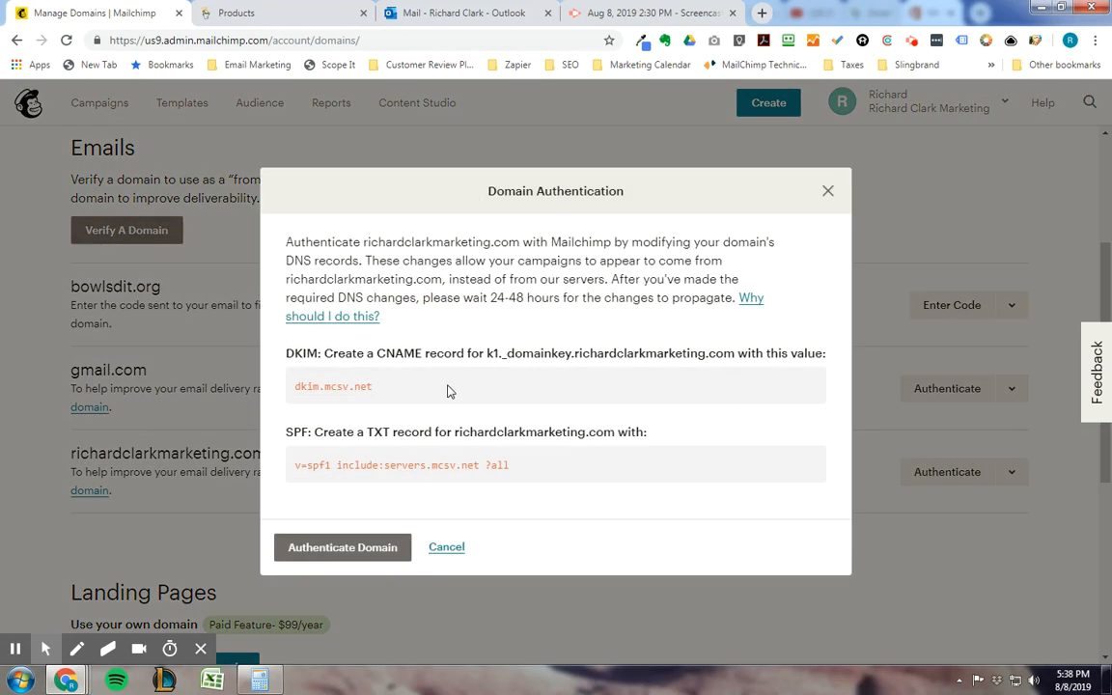
drag(377, 353, 735, 356)
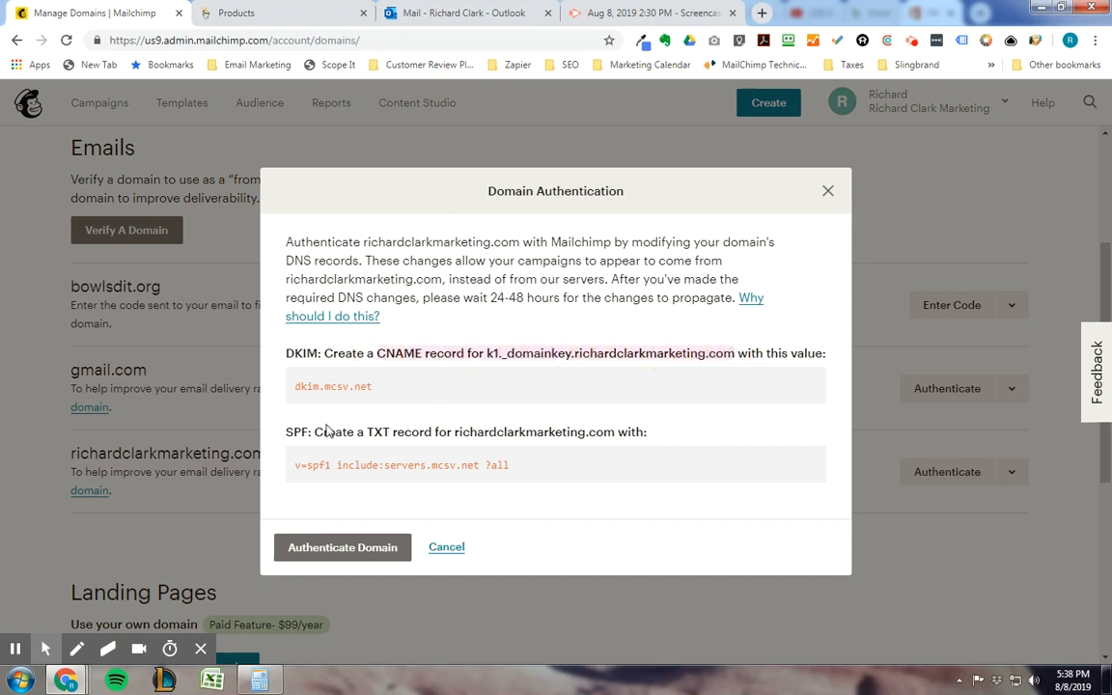
drag(365, 431, 603, 433)
drag(512, 467, 296, 464)
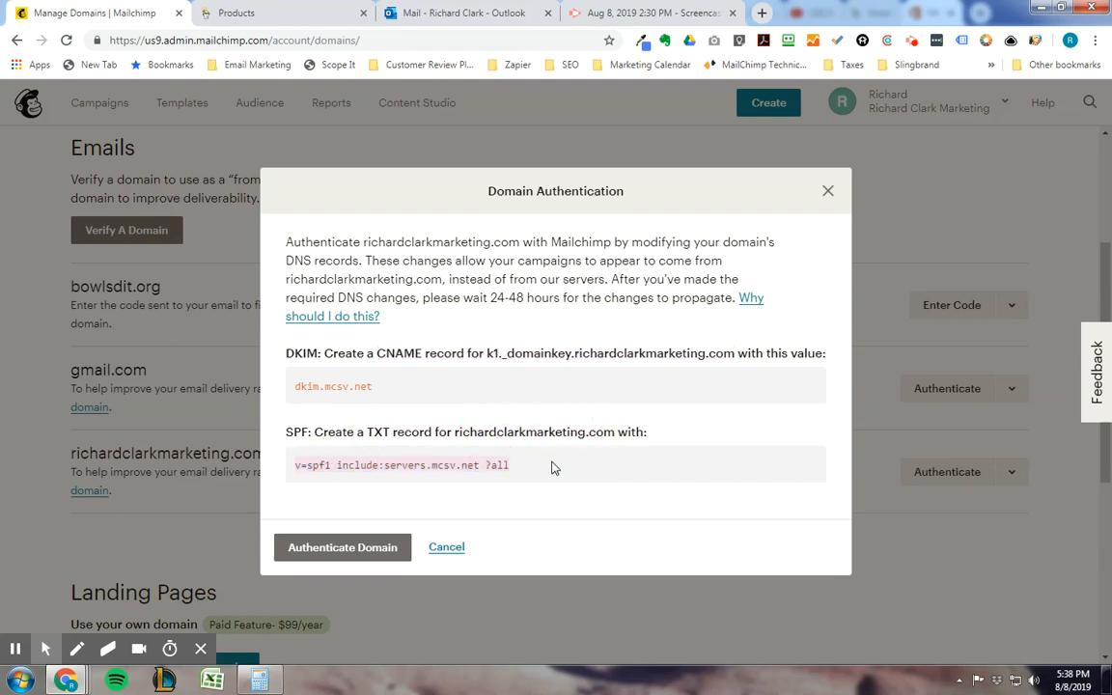
click(553, 466)
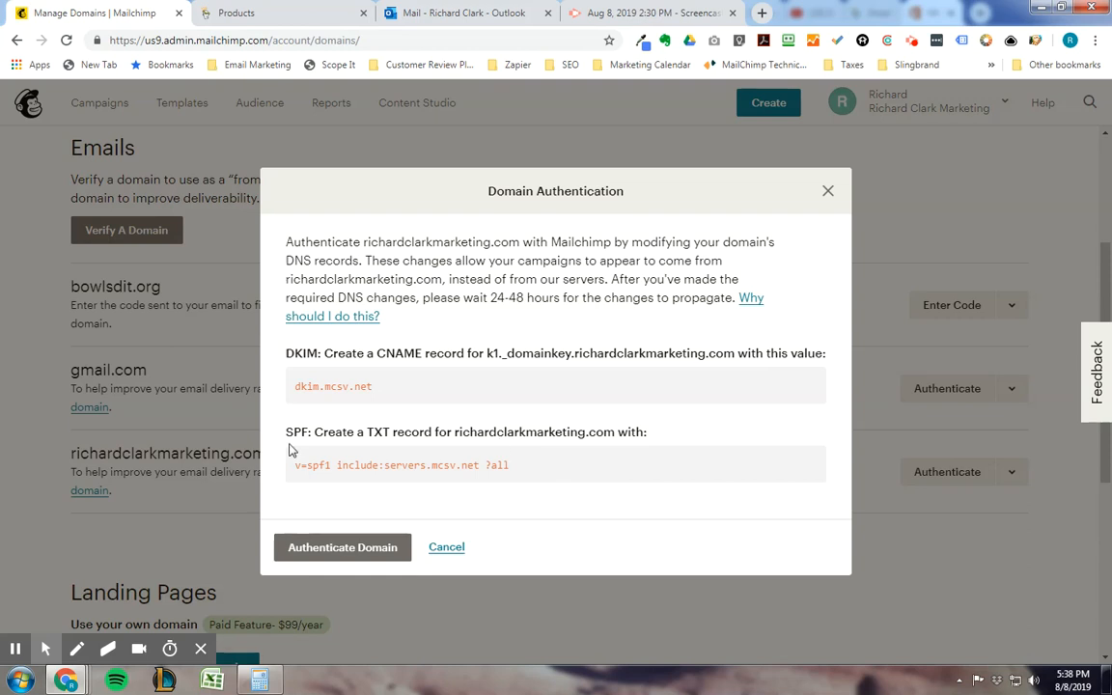
Step: Switch to GoDaddy and bring up the DNS records of the company's domain
click(295, 22)
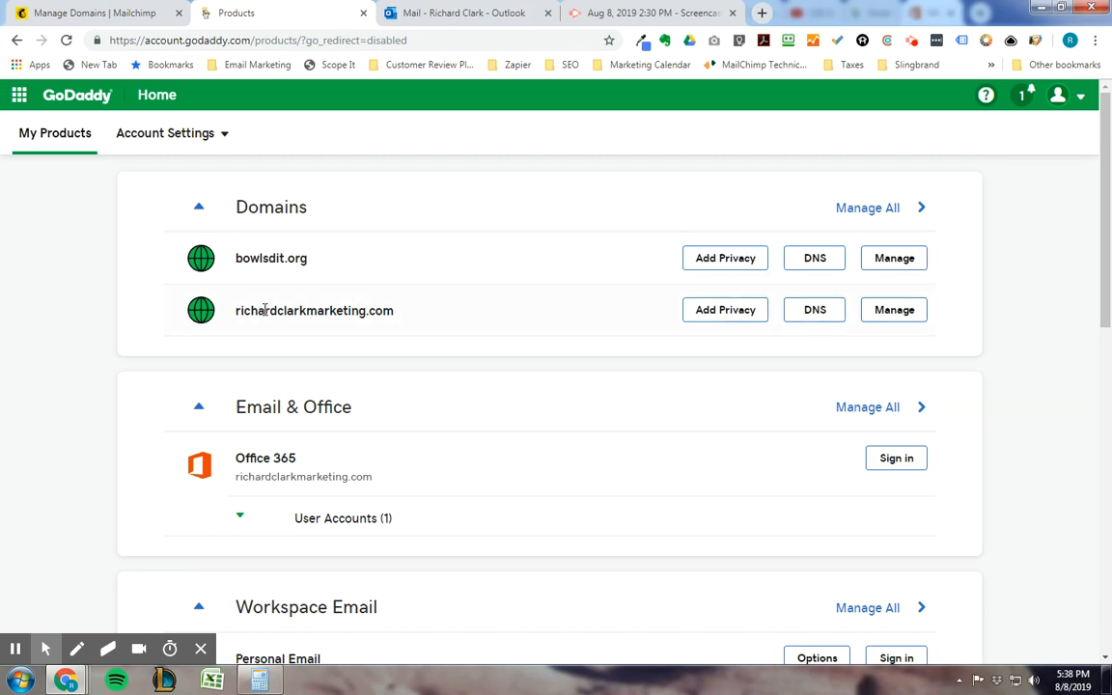
click(811, 311)
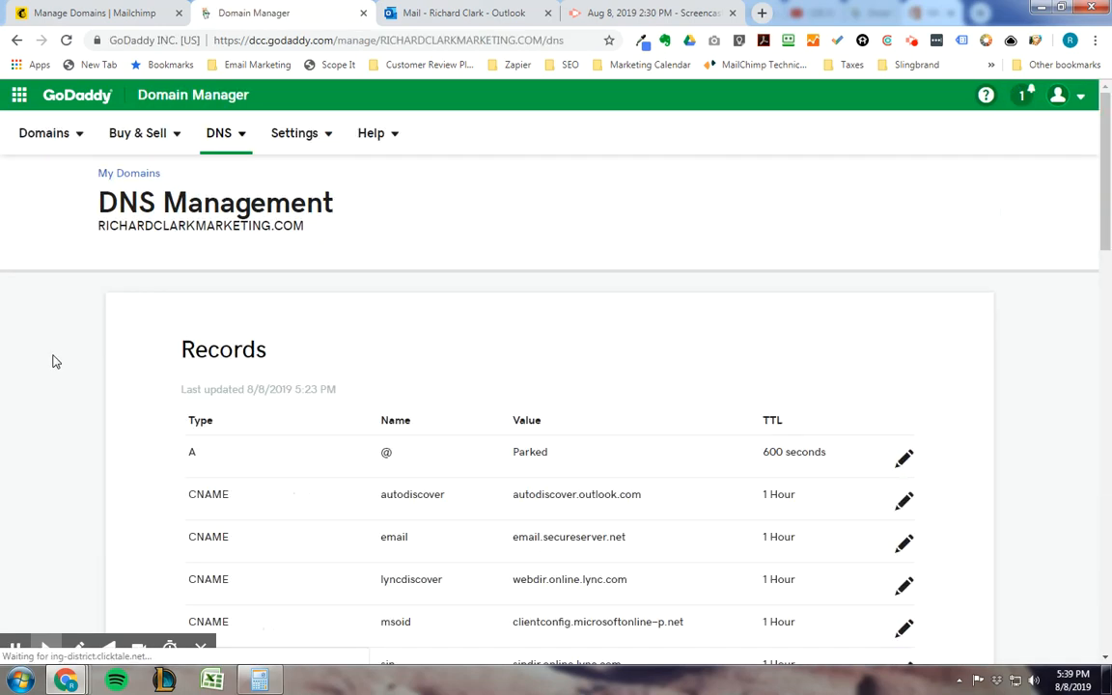
scroll(58, 353, down, 3)
scroll(58, 354, down, 3)
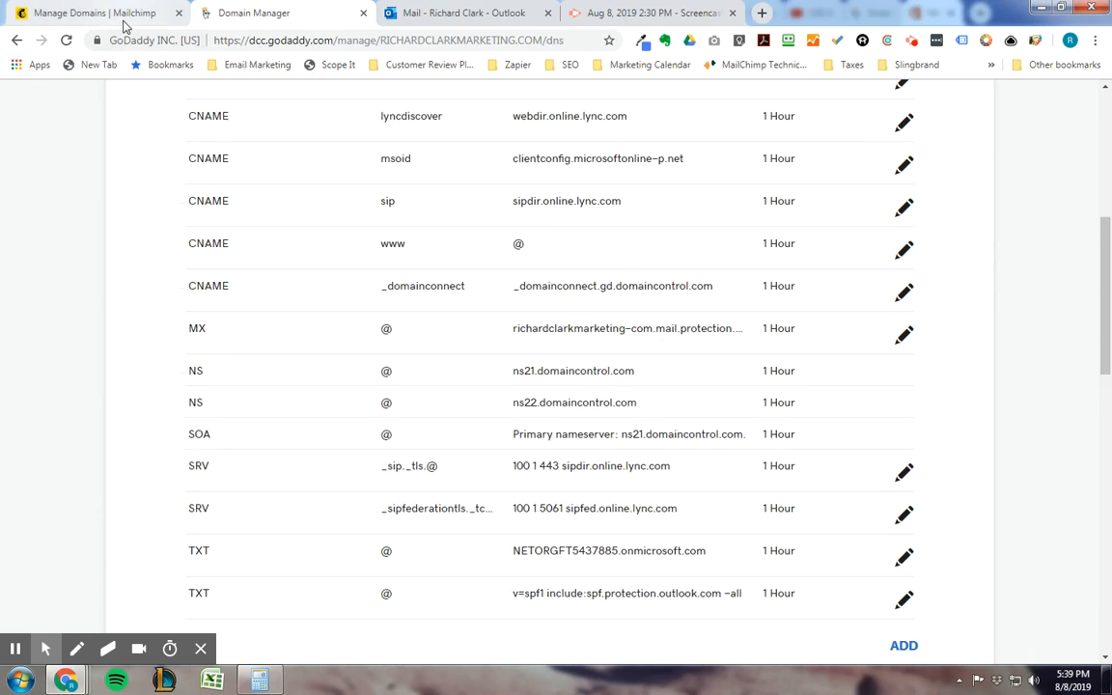
Step: Compare the DKIM CNAME record required by Mailchimp with the domain's existing DNS records in GoDaddy
click(106, 13)
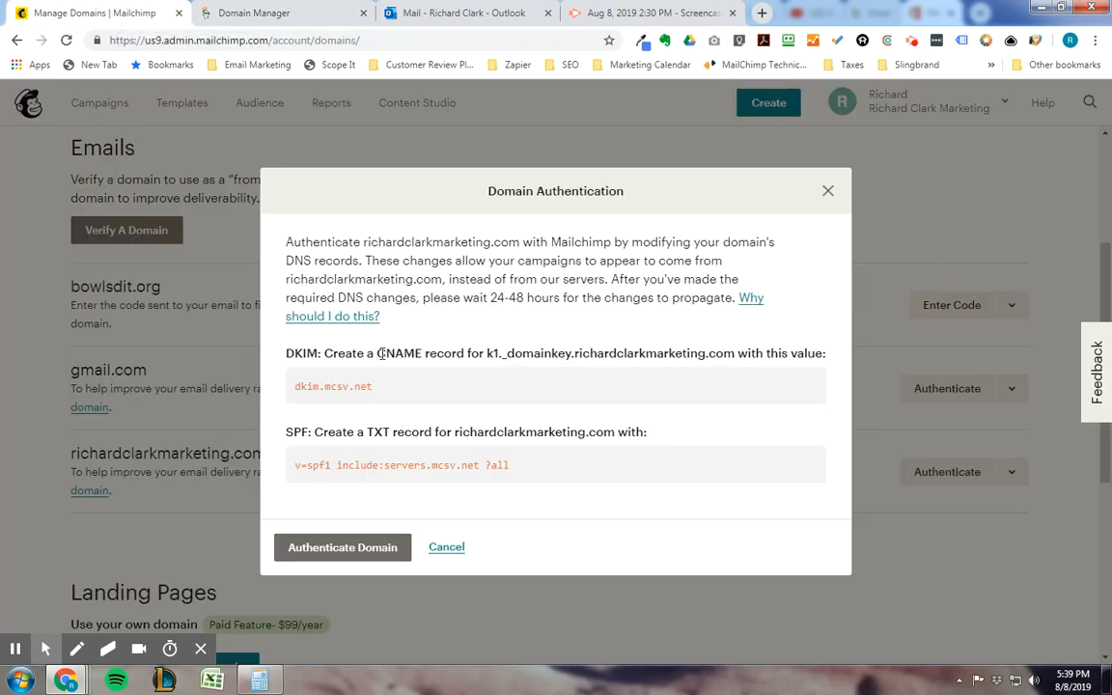
drag(488, 353, 528, 356)
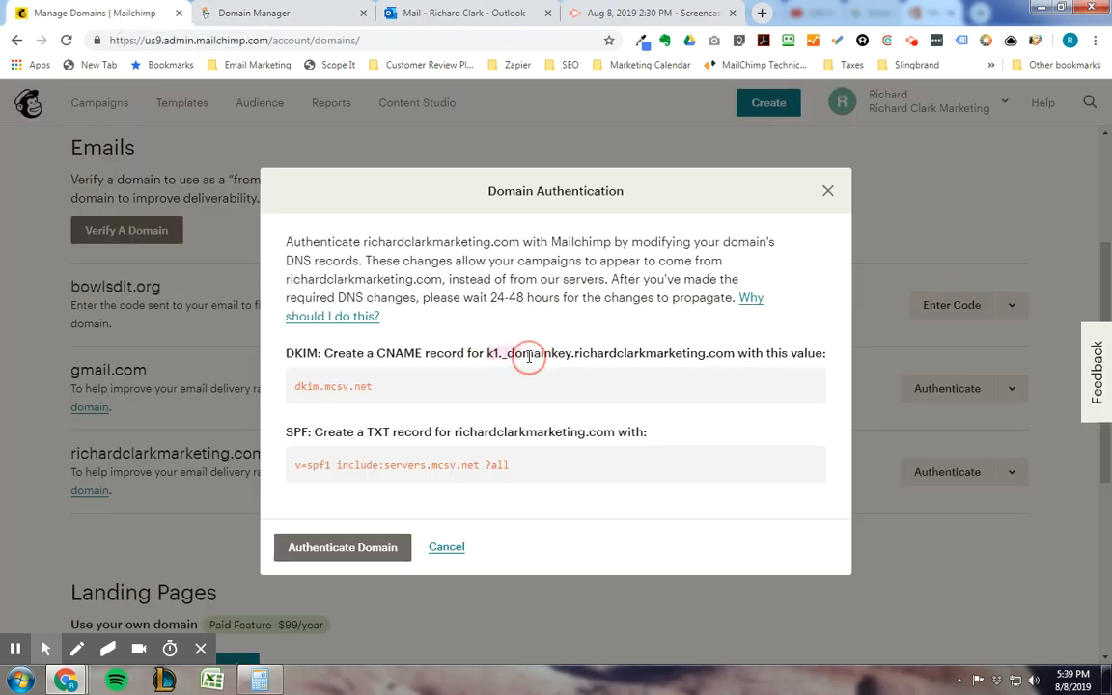
click(510, 378)
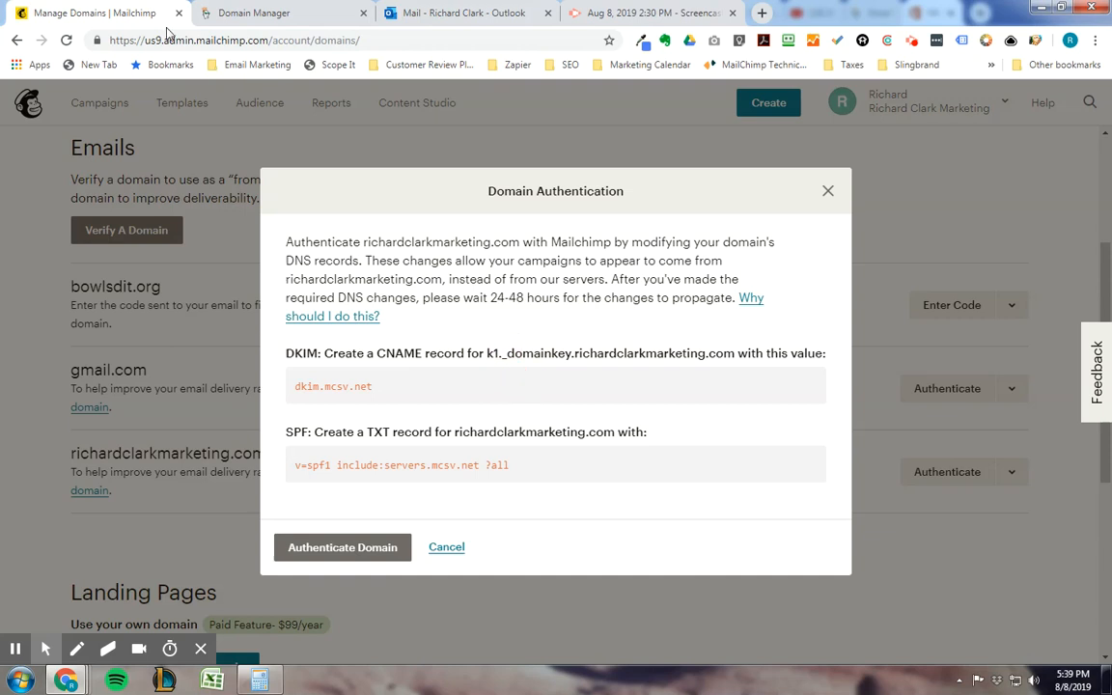
click(222, 13)
scroll(435, 401, down, 4)
scroll(421, 393, up, 4)
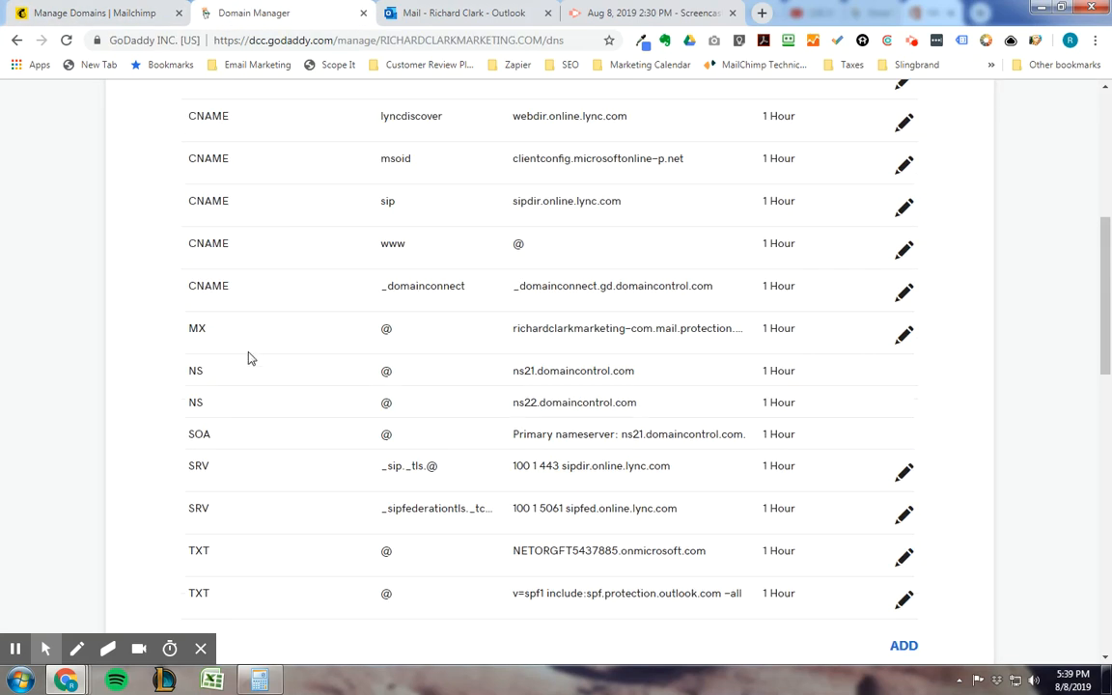
scroll(291, 293, up, 1)
scroll(541, 294, down, 1)
scroll(591, 330, down, 1)
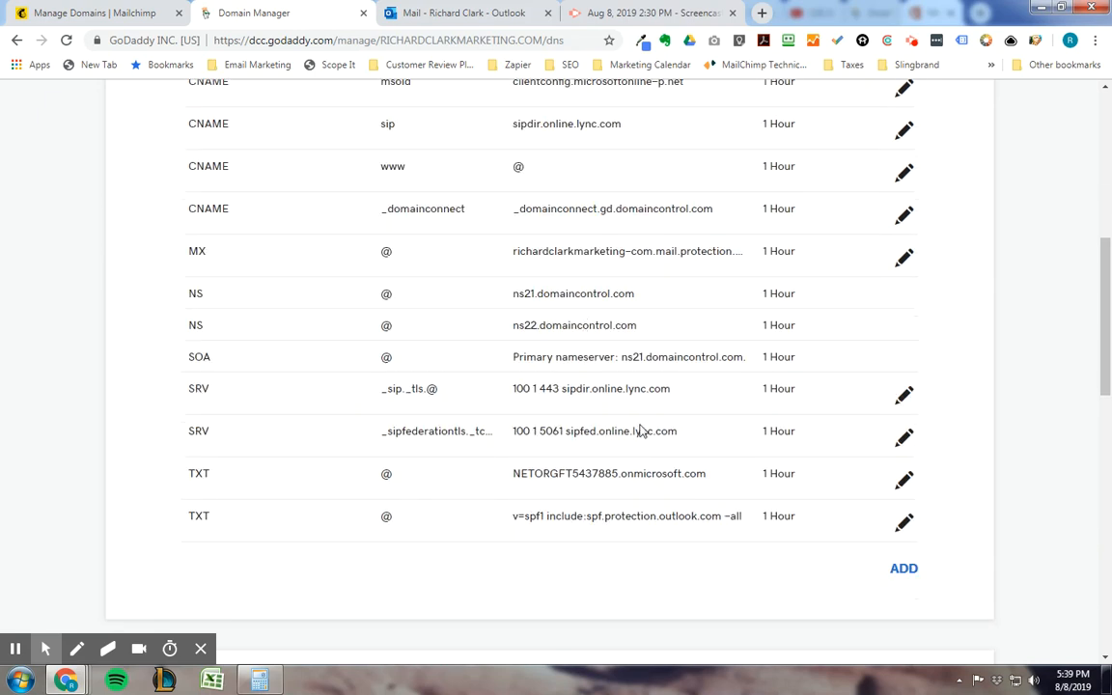
Step: Start a new DNS record for the domain and set its type to CNAME
click(904, 569)
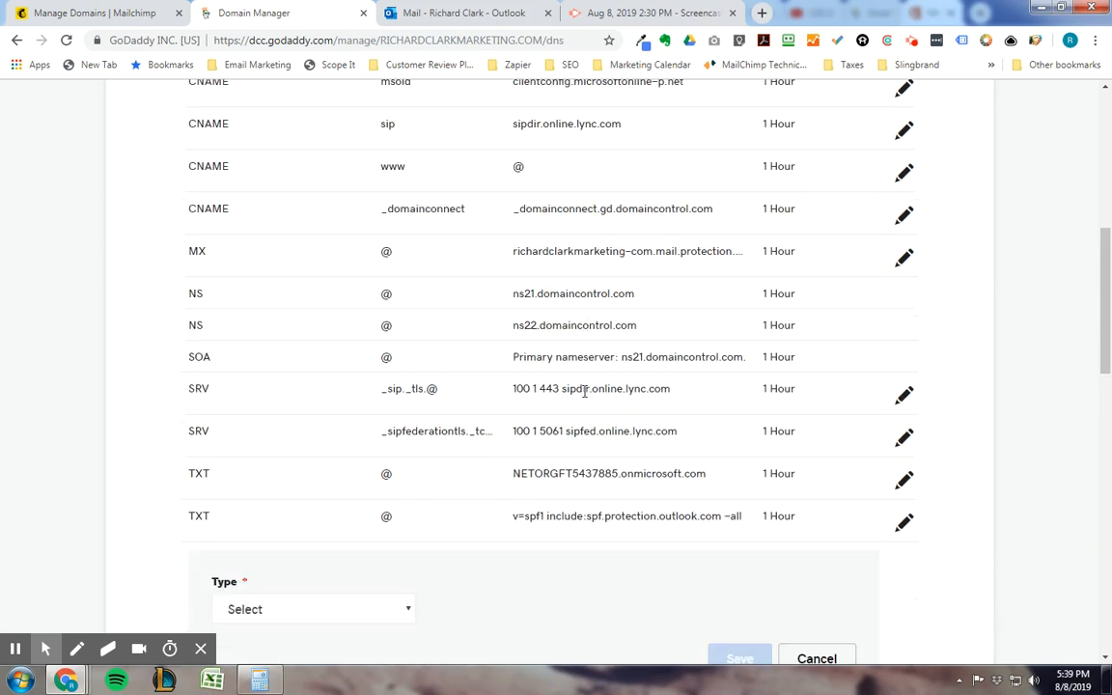
scroll(541, 401, down, 3)
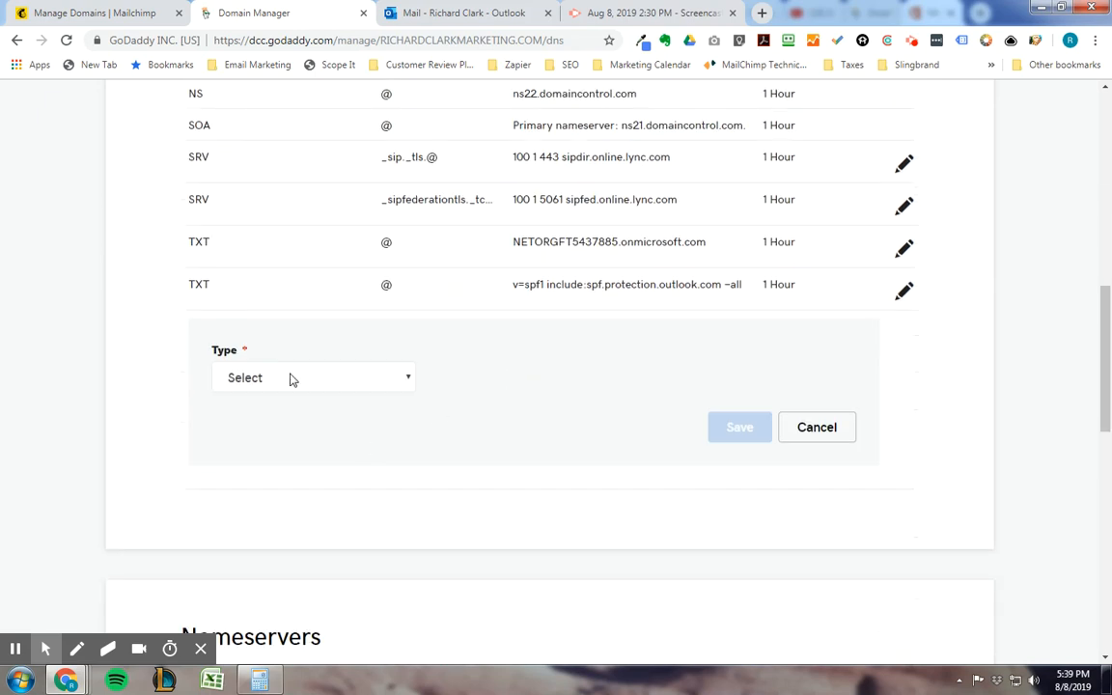
click(291, 379)
click(259, 460)
click(492, 432)
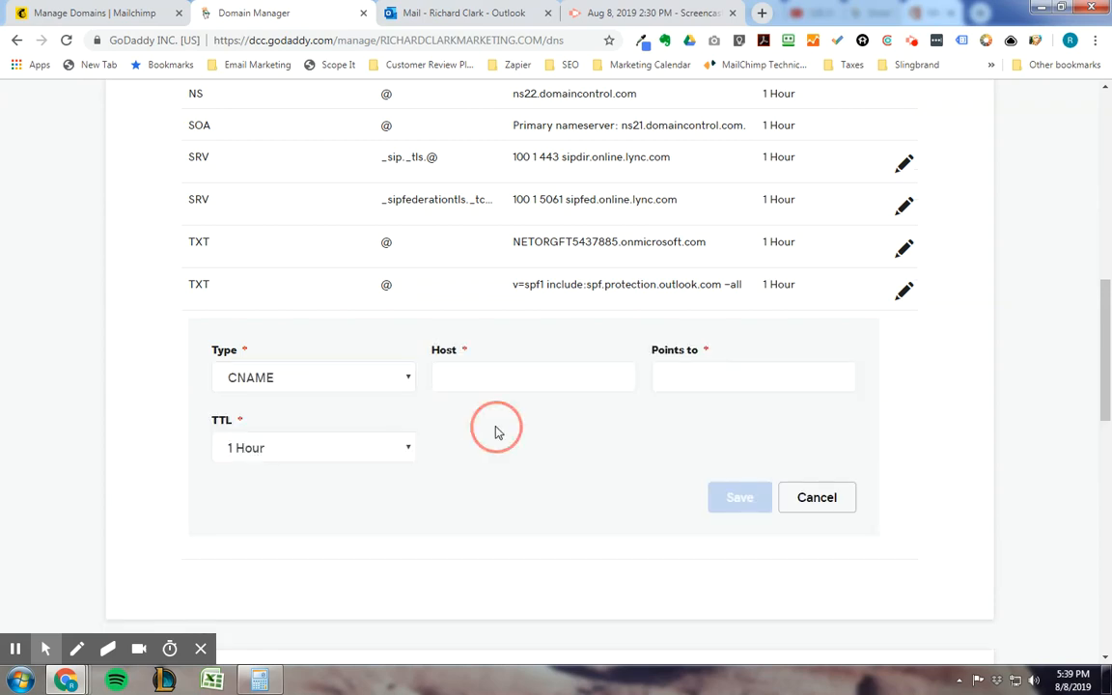
Step: Copy the k1._domainkey host name for the company's domain from Mailchimp and paste it as the CNAME record's host in GoDaddy
click(103, 14)
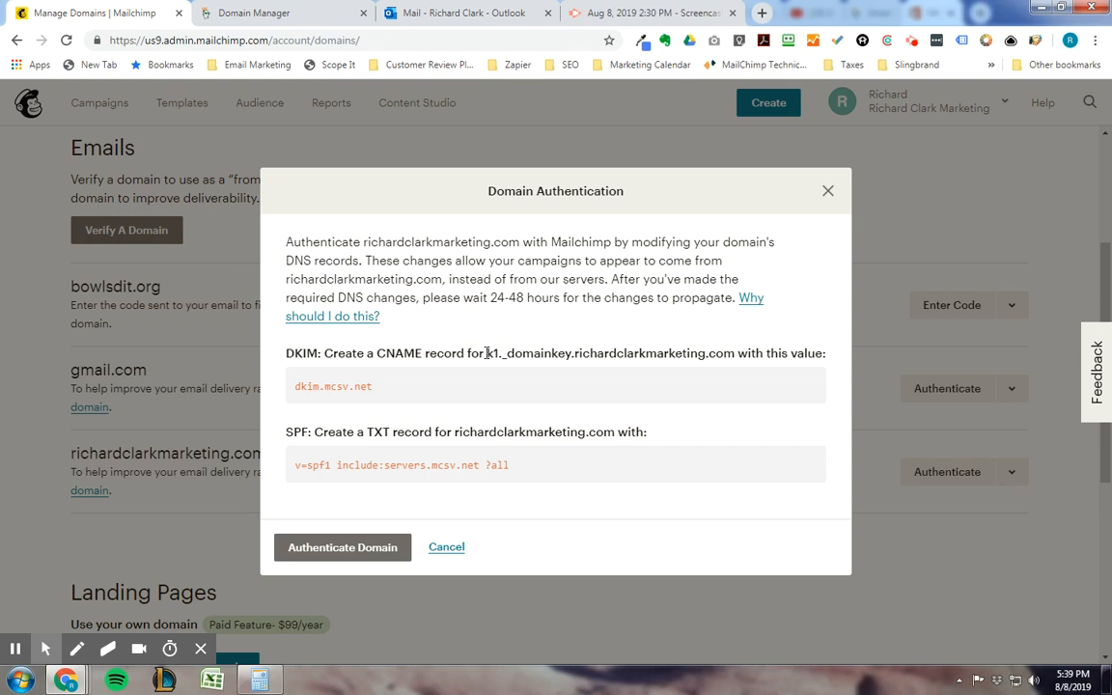
drag(488, 353, 731, 355)
right_click(729, 355)
click(748, 364)
click(245, 14)
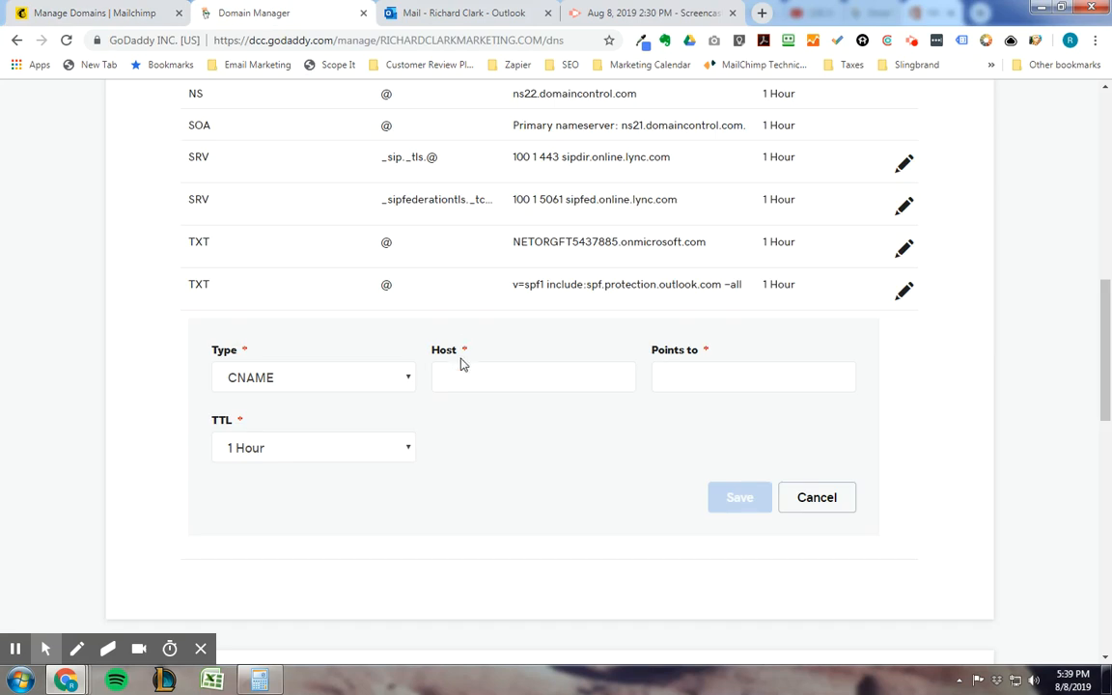
click(474, 376)
right_click(474, 377)
click(509, 460)
click(507, 452)
Step: Copy the DKIM value dkim.mcsv.net from Mailchimp, paste it as the CNAME record's target in GoDaddy, and save the record
click(108, 13)
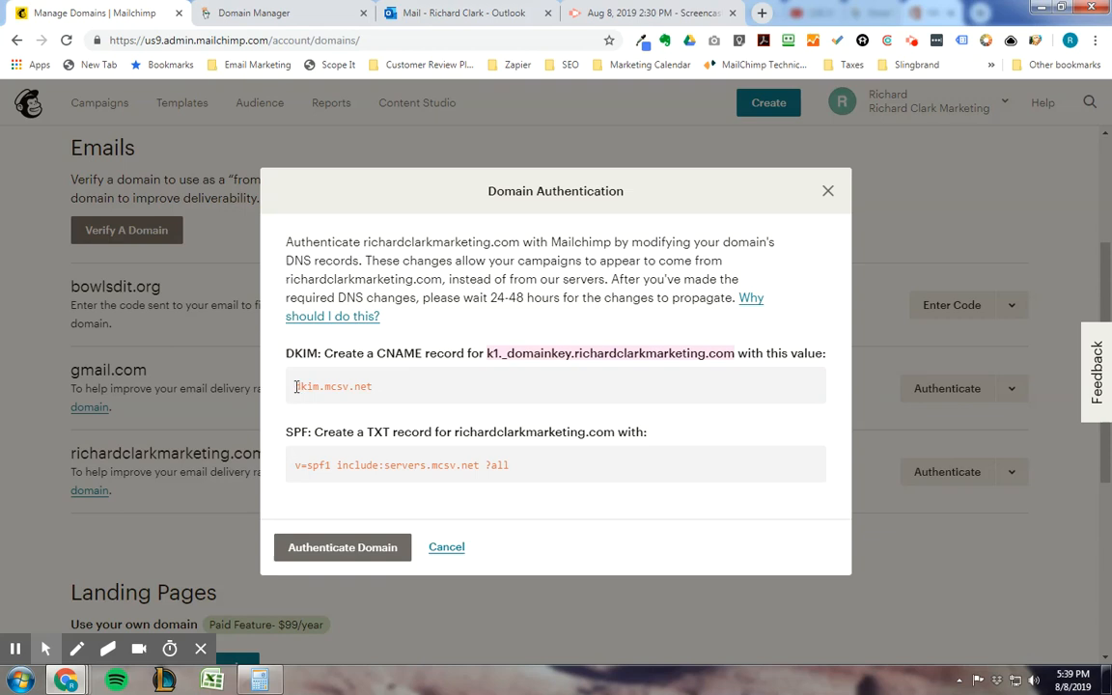
drag(296, 386, 363, 387)
right_click(362, 387)
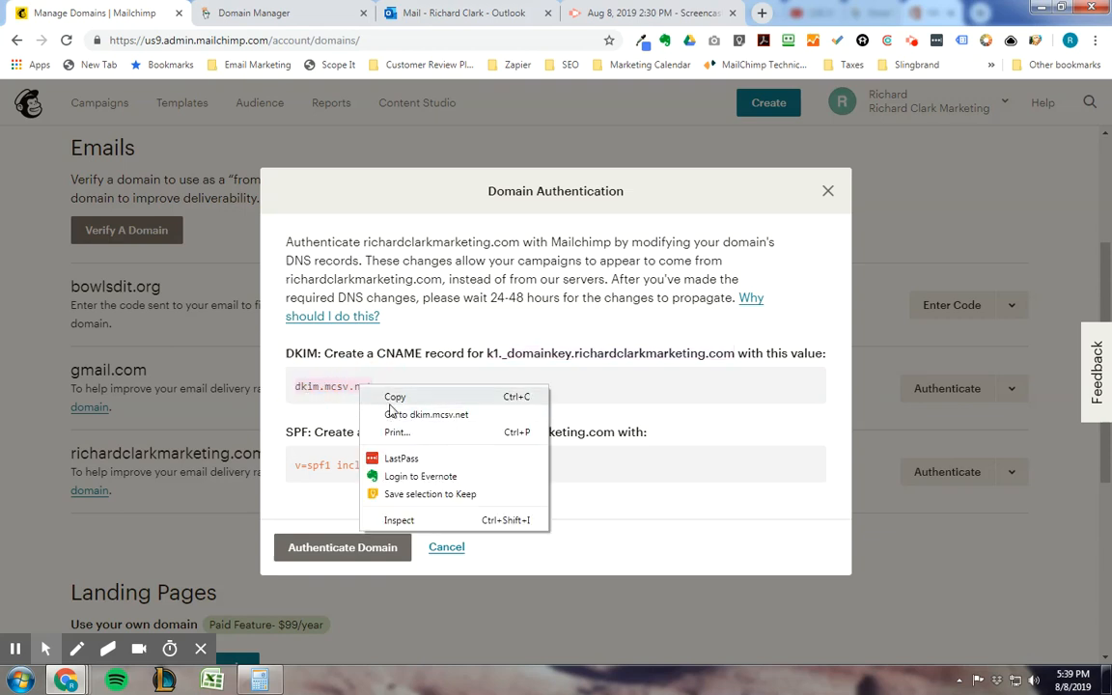
click(393, 397)
click(254, 13)
click(704, 383)
right_click(704, 383)
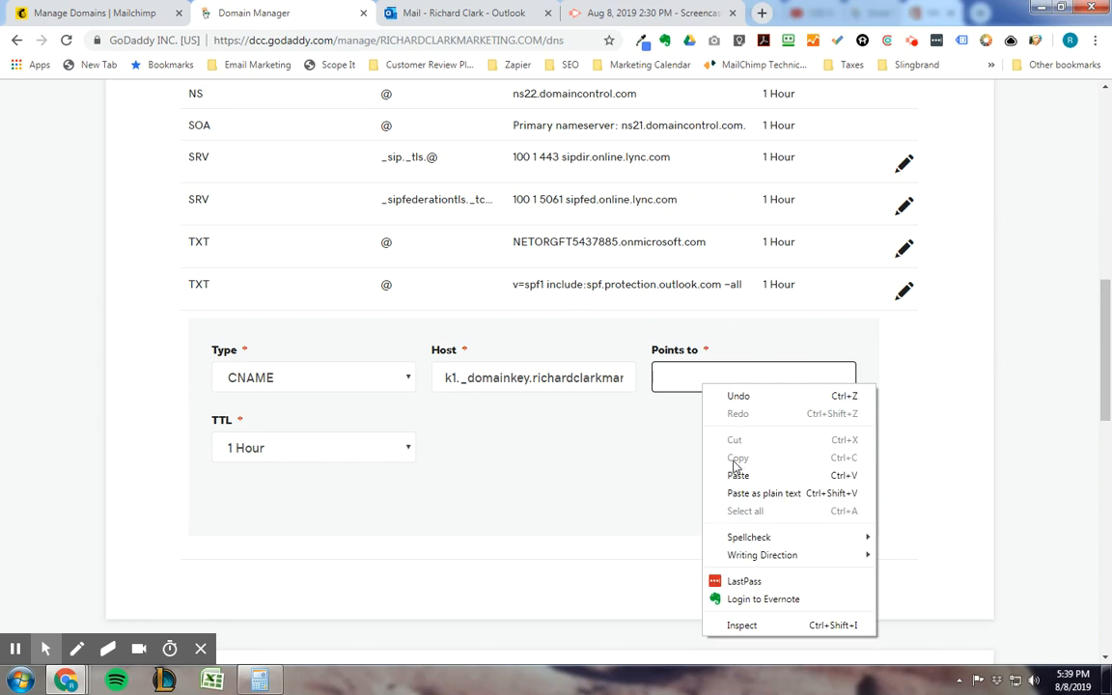
click(719, 474)
click(635, 463)
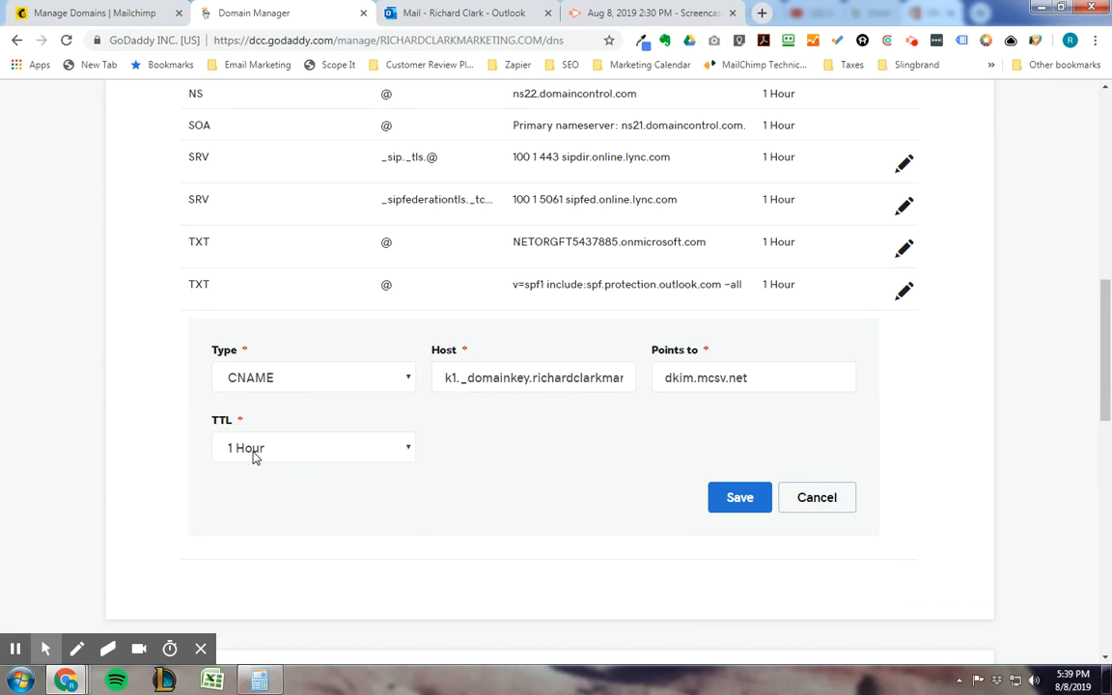
click(739, 500)
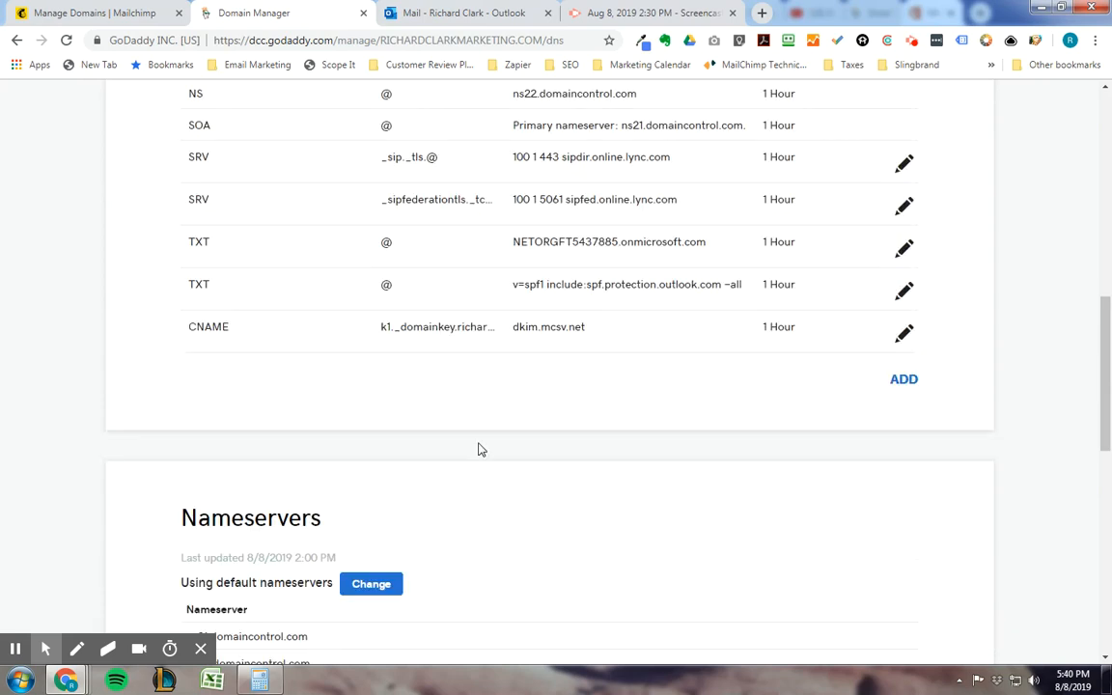
Step: Copy the company's domain from Mailchimp's SPF instructions and add a TXT record in GoDaddy with it as the host
click(111, 13)
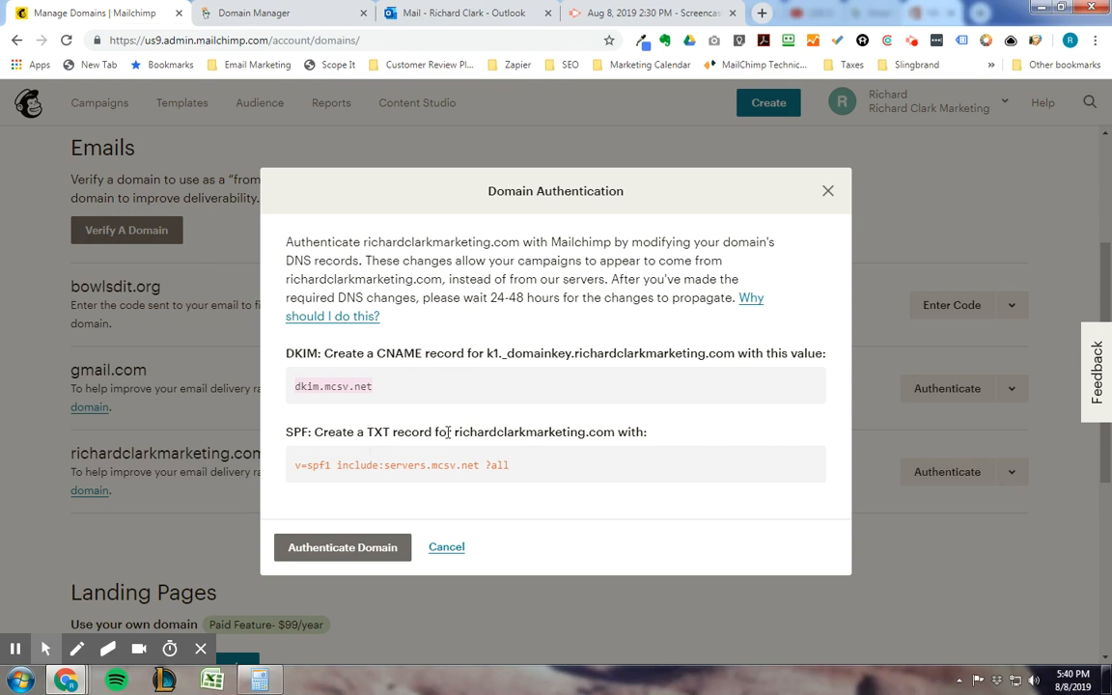
drag(455, 432, 604, 433)
right_click(604, 434)
click(630, 445)
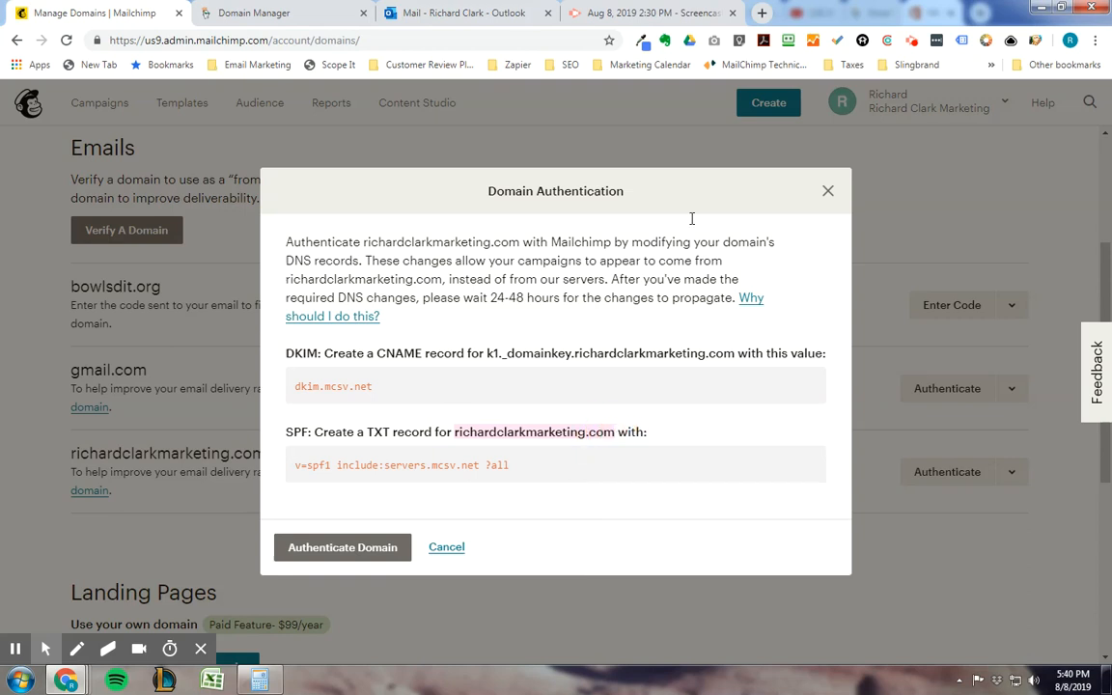
click(242, 12)
click(908, 457)
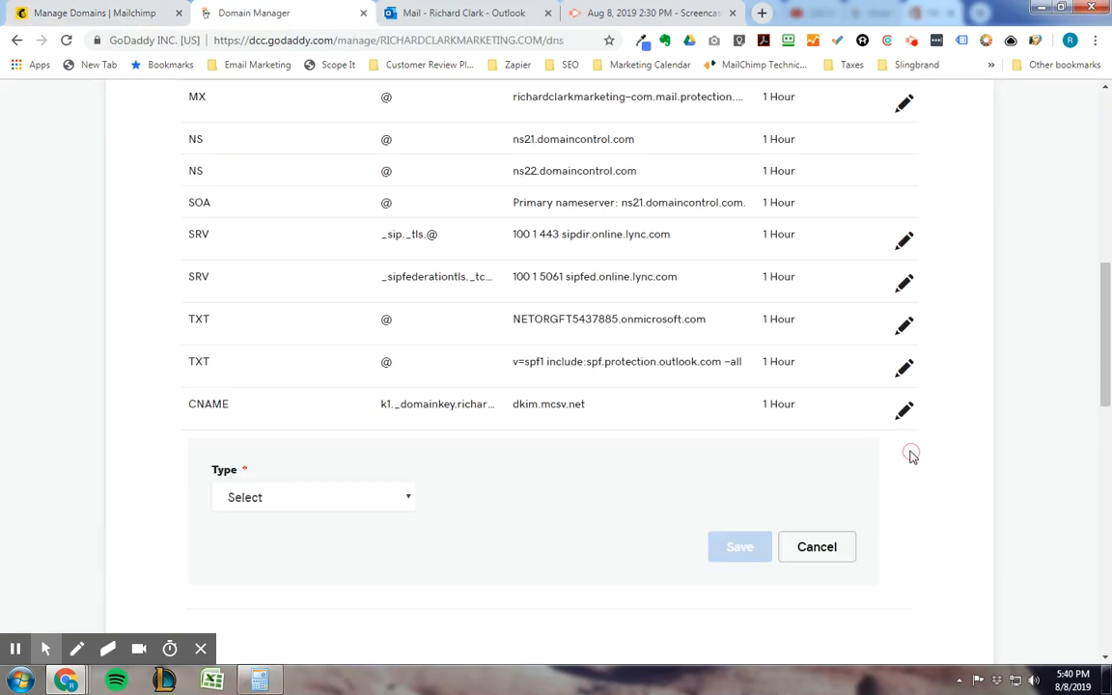
click(333, 497)
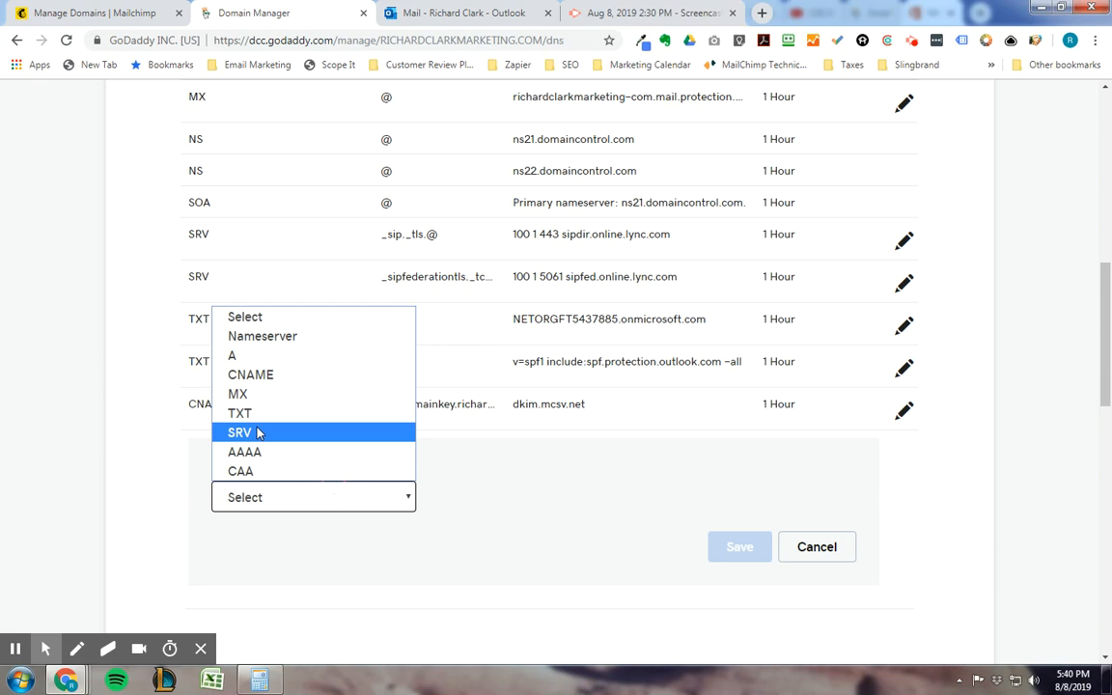
click(228, 374)
click(447, 496)
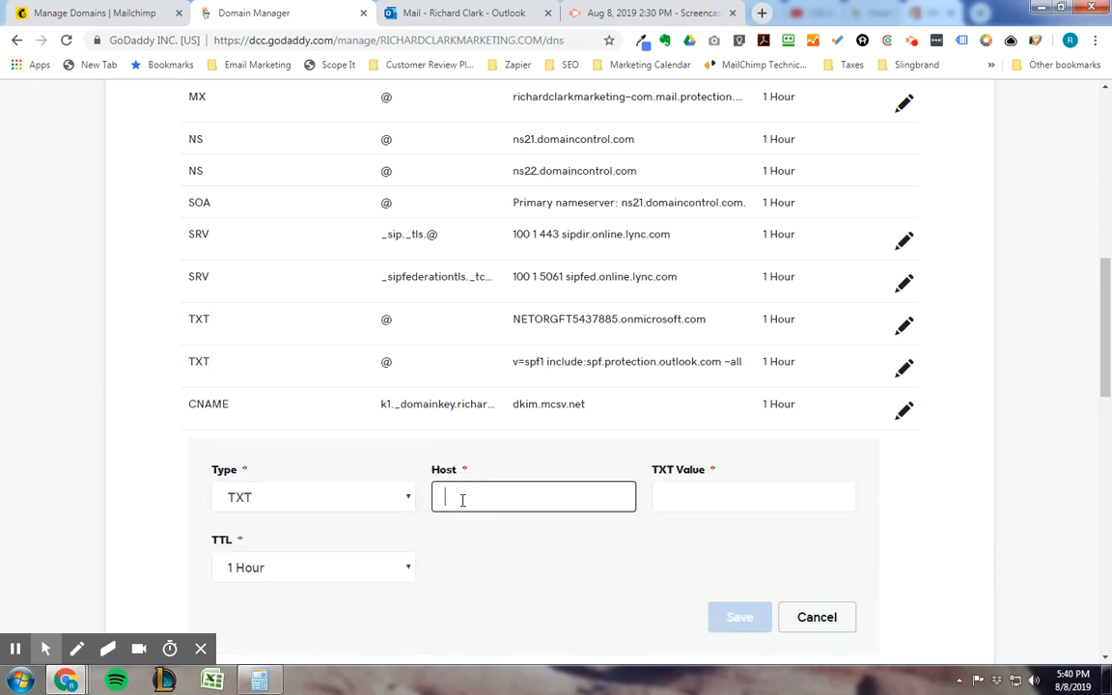
right_click(461, 501)
click(497, 338)
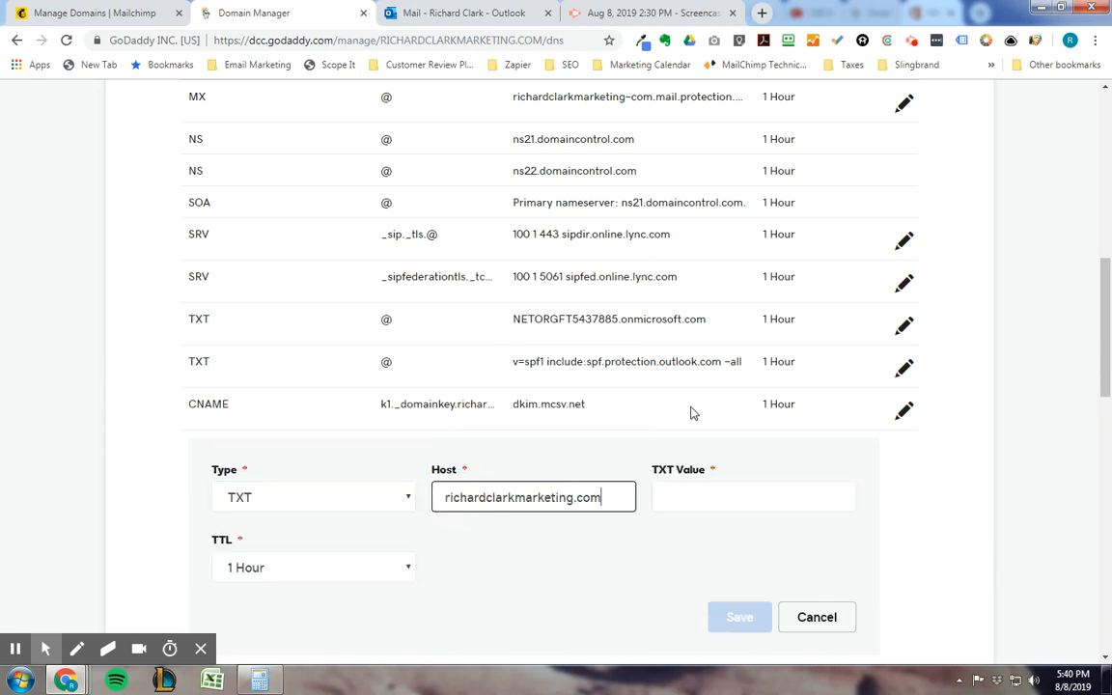
Step: Copy the SPF value v=spf1 include:servers.mcsv.net ?all from Mailchimp, paste it as the TXT record's value in GoDaddy, and save the record
click(132, 21)
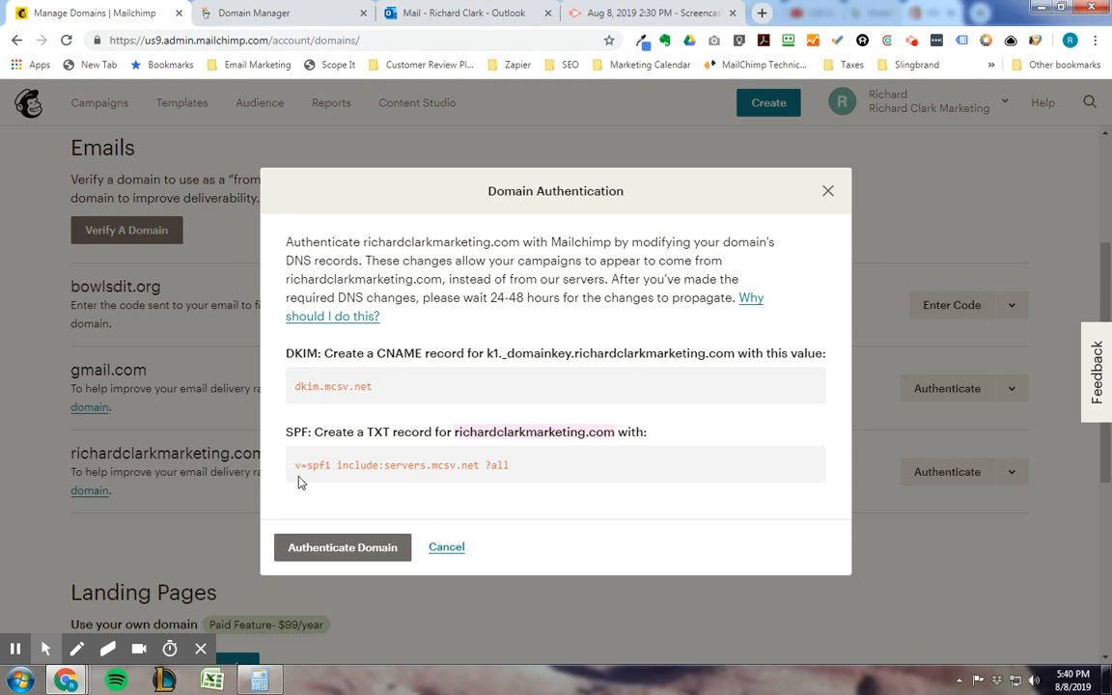
click(386, 465)
drag(387, 465, 471, 471)
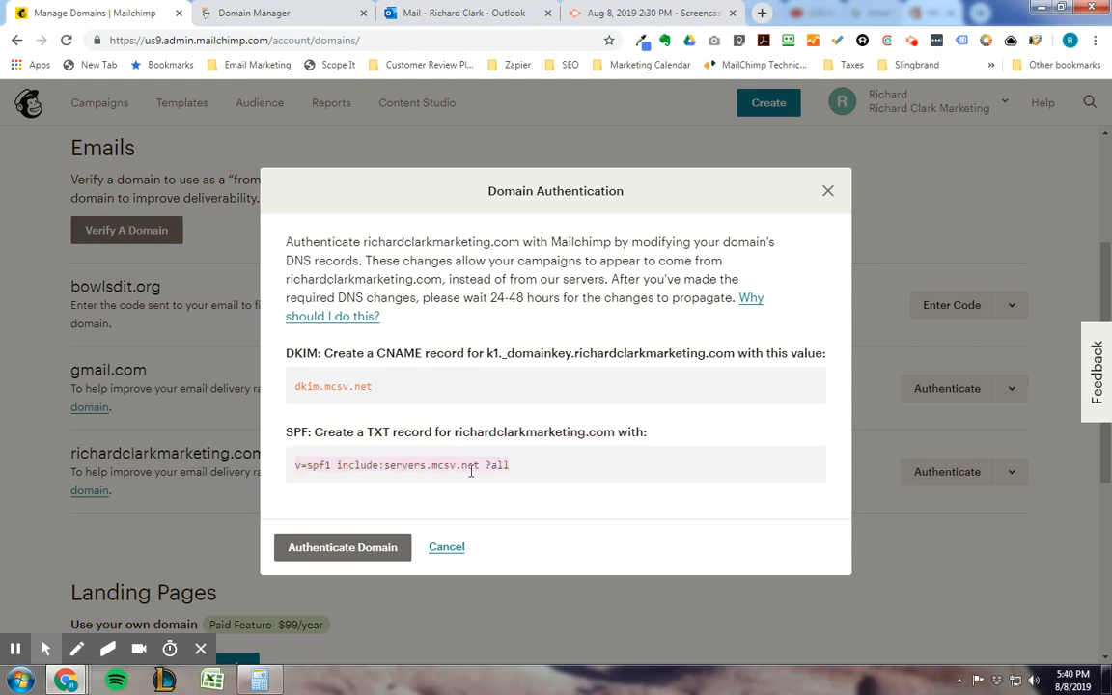
right_click(460, 470)
click(493, 484)
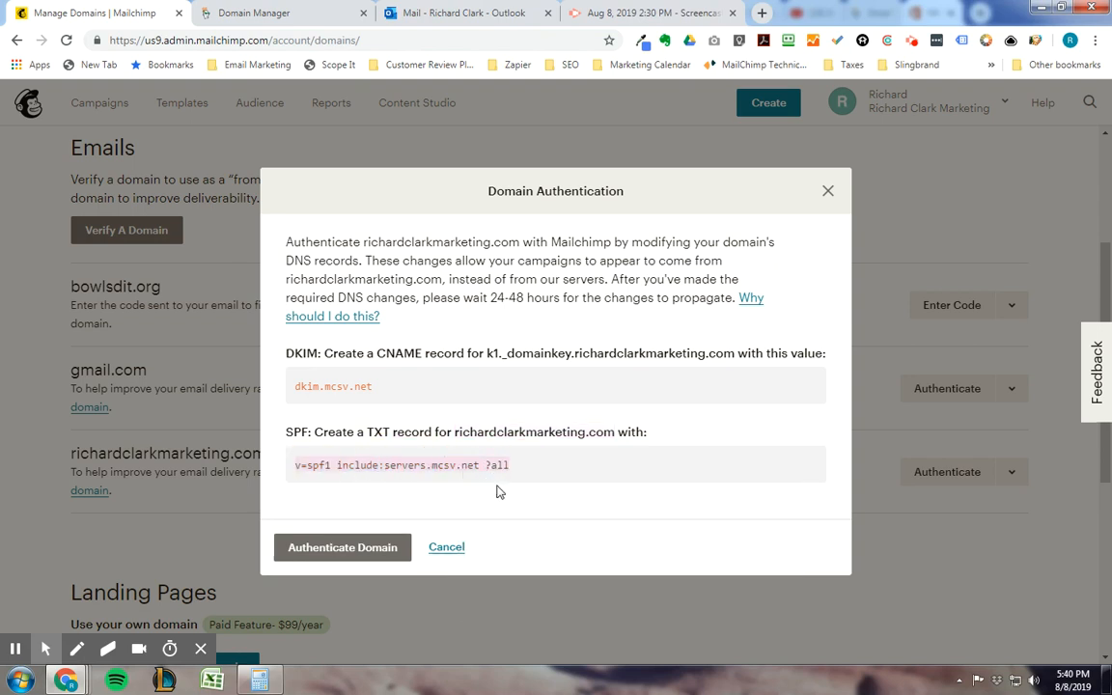
click(287, 13)
click(705, 492)
right_click(704, 489)
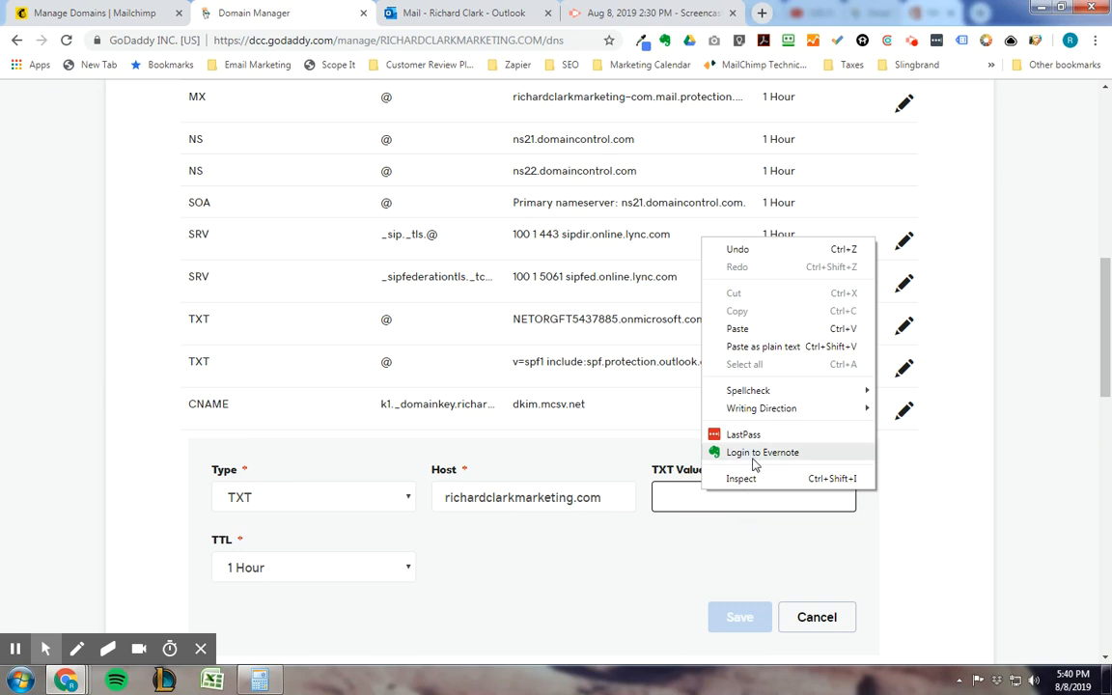
click(763, 334)
click(670, 536)
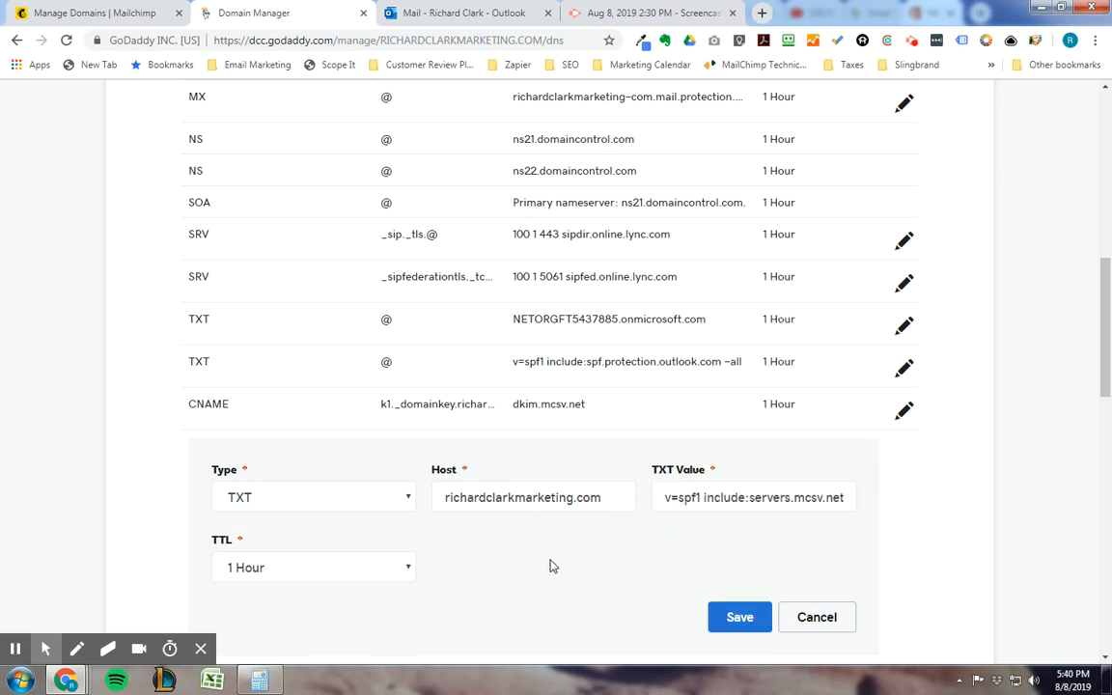
scroll(541, 563, down, 1)
click(739, 541)
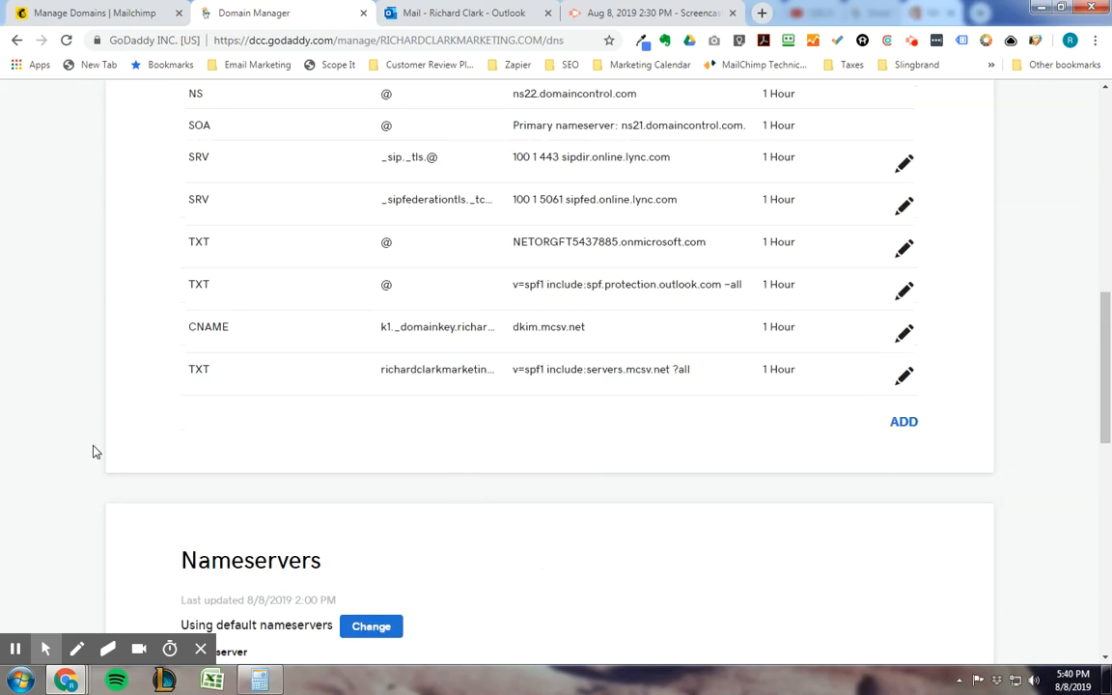
Step: Return to Mailchimp and submit the company's domain for authentication
scroll(84, 447, up, 1)
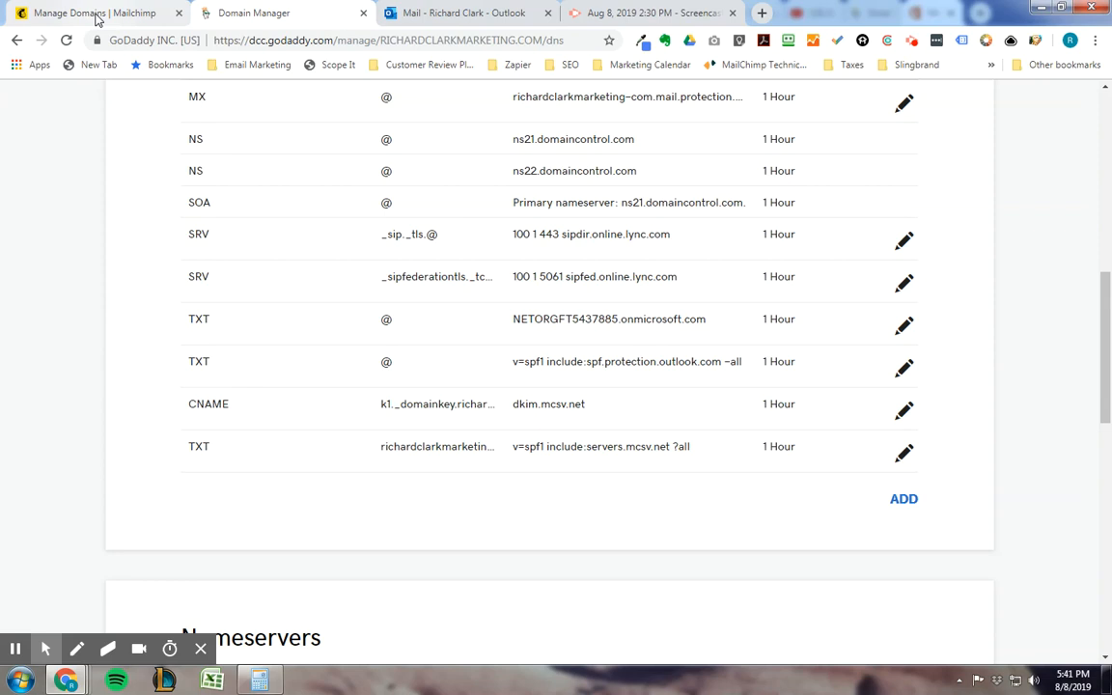
click(96, 13)
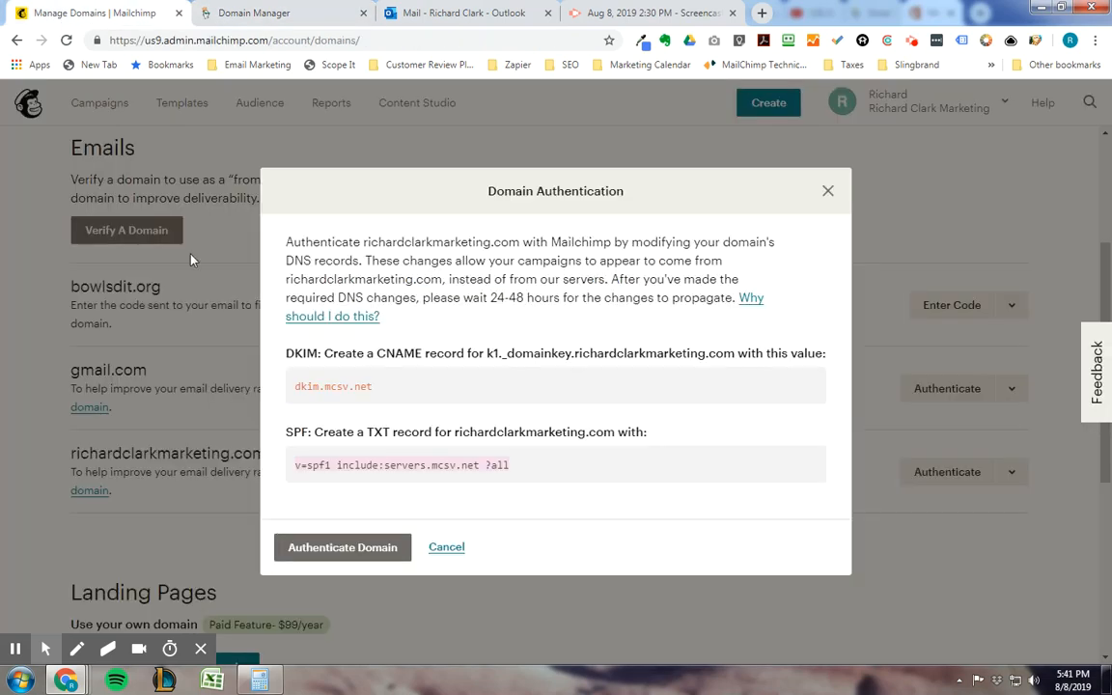
click(339, 552)
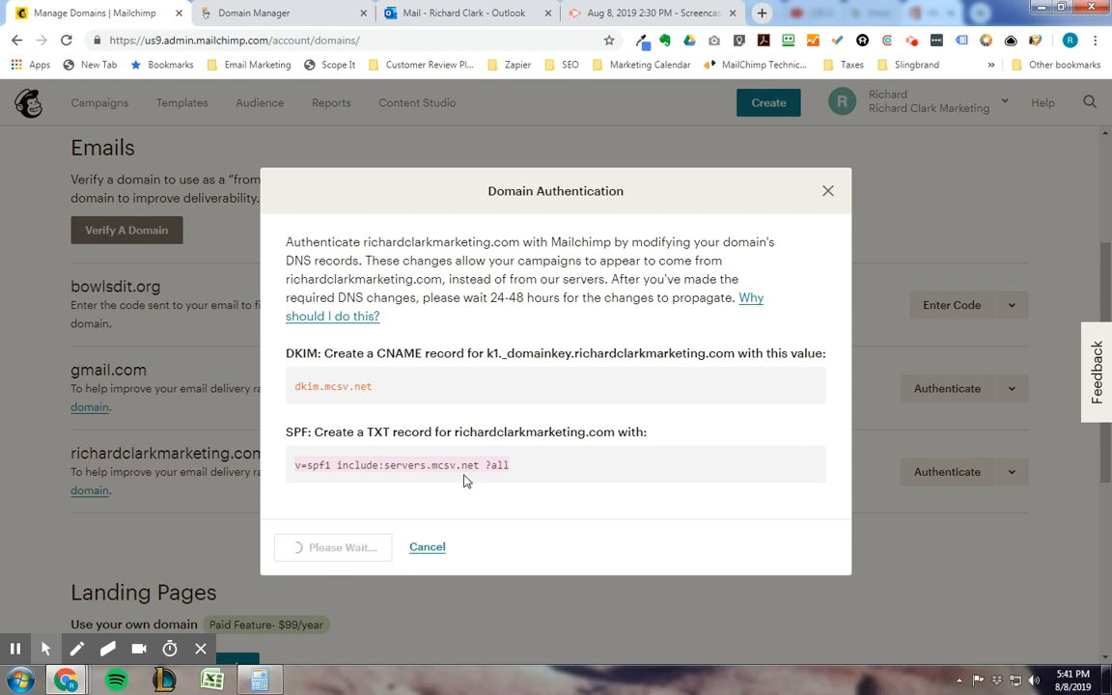